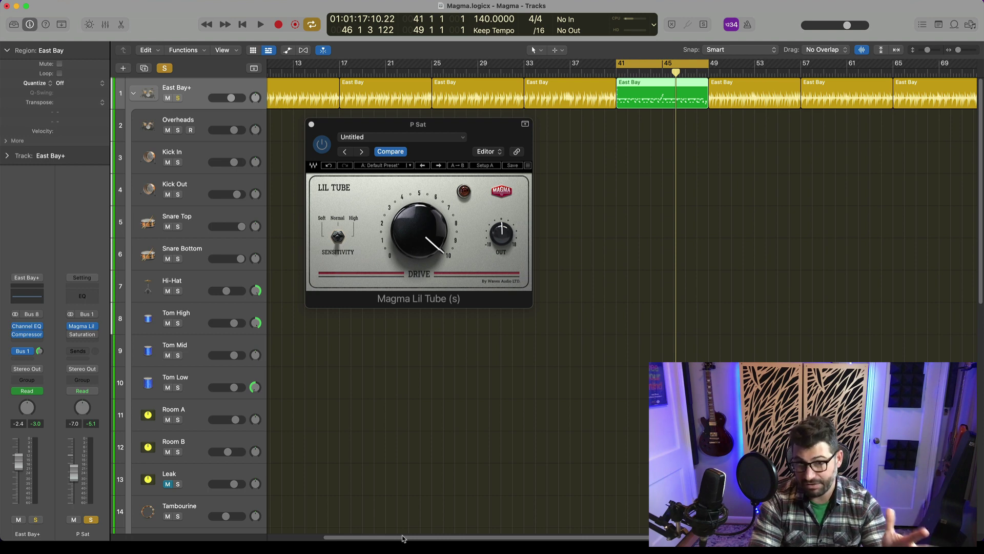
Step: Close the P Sat Magma Lil Tube window and collapse the East Bay+ drum stack with all track solos cleared
{"action": "key", "text": "s"}
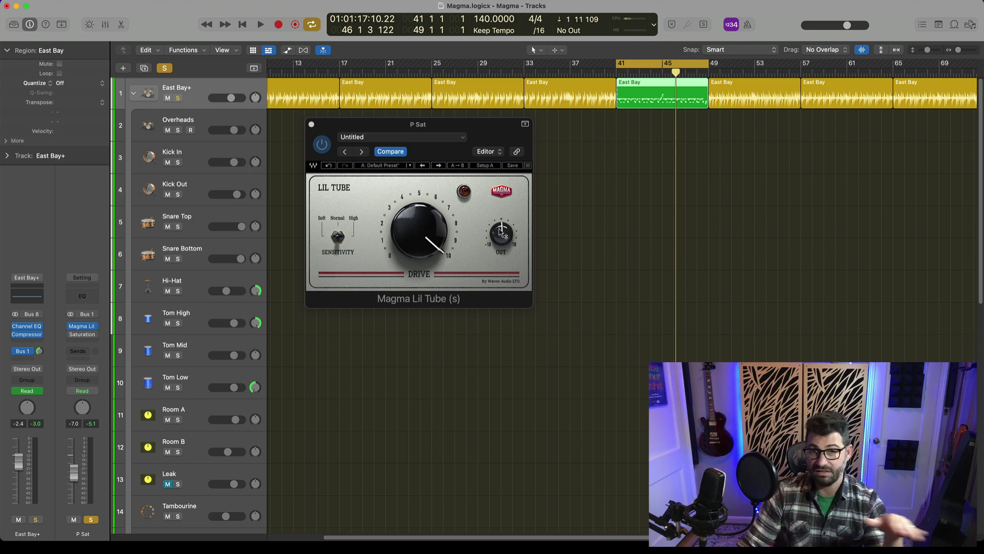
{"action": "mouse_move", "coordinate": [502, 233]}
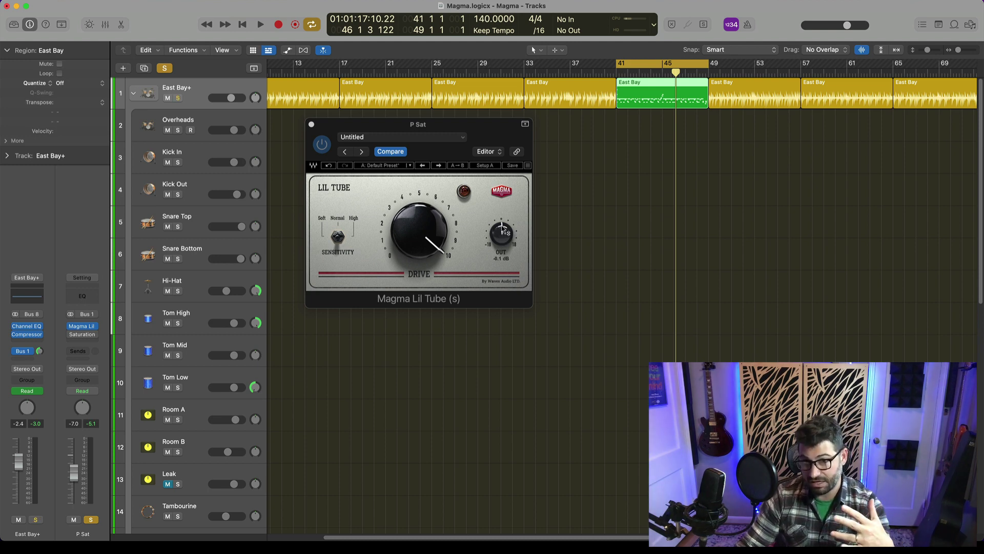
{"action": "mouse_move", "coordinate": [413, 222]}
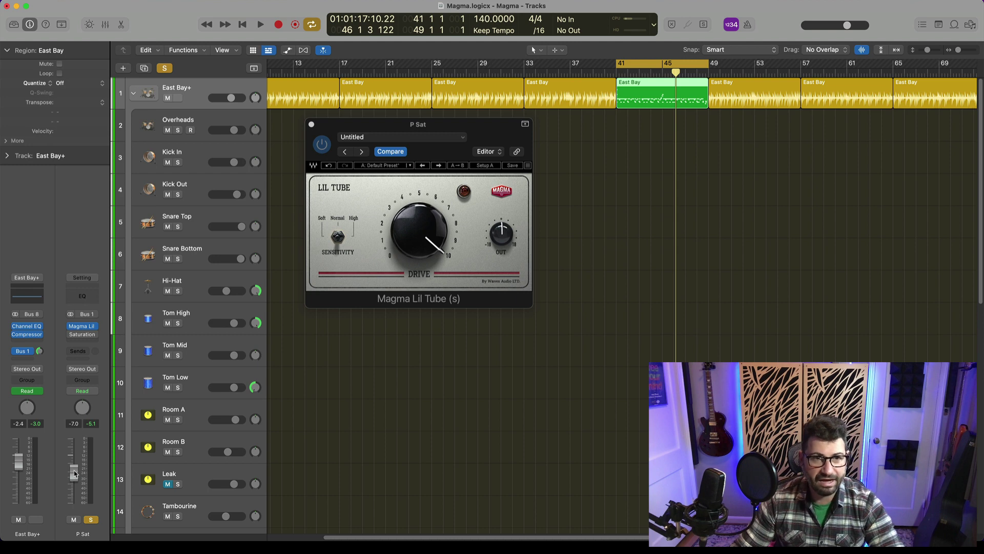
{"action": "left_click", "coordinate": [311, 124]}
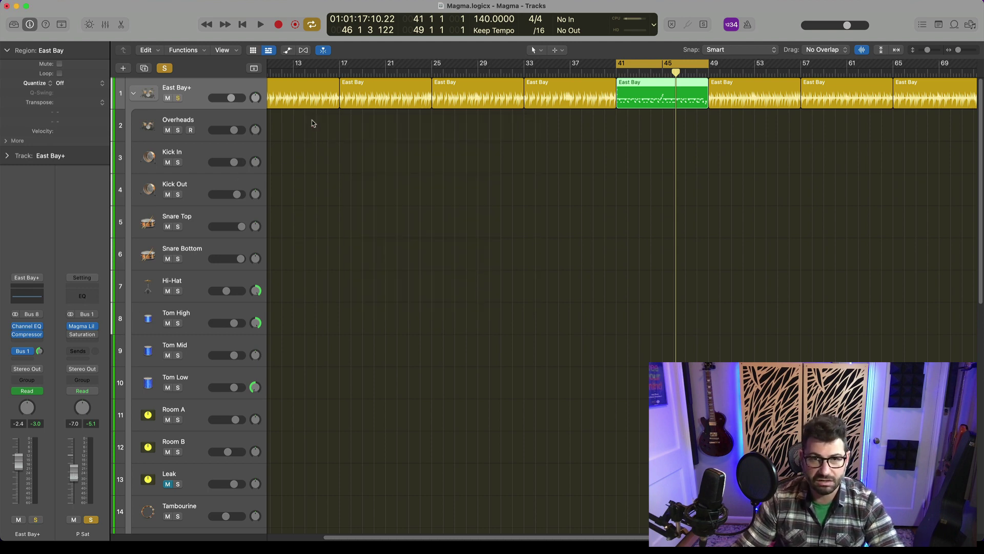
{"action": "left_click", "coordinate": [132, 95]}
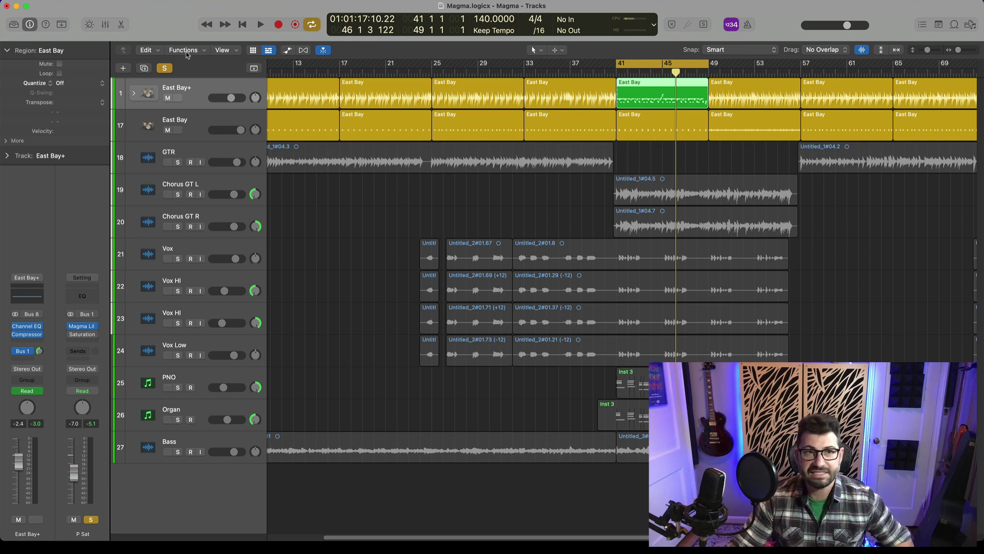
{"action": "left_click", "coordinate": [165, 68]}
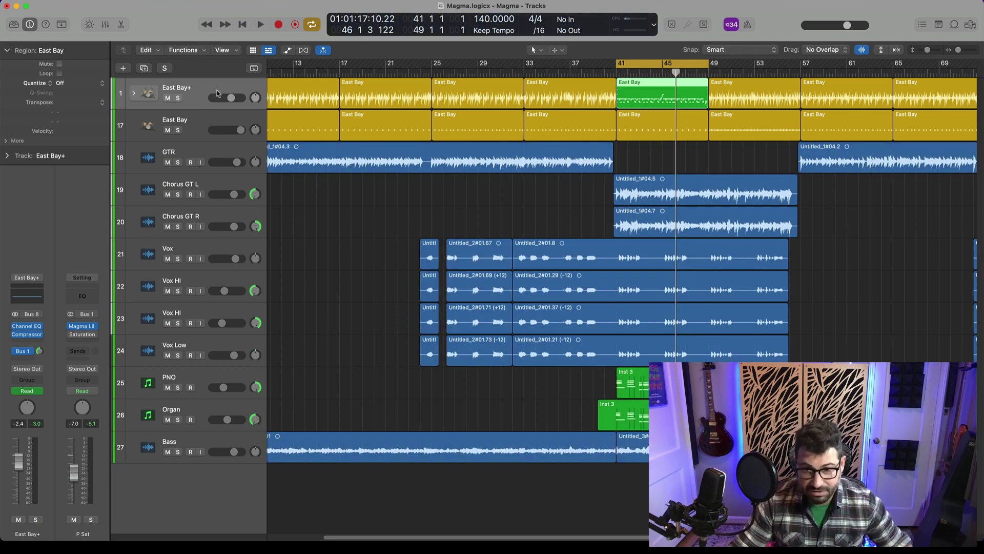
Step: Set the cycle range to bars 25 through 41 and play it back with the Bass track selected
{"action": "left_click_drag", "start_coordinate": [643, 60], "coordinate": [457, 62]}
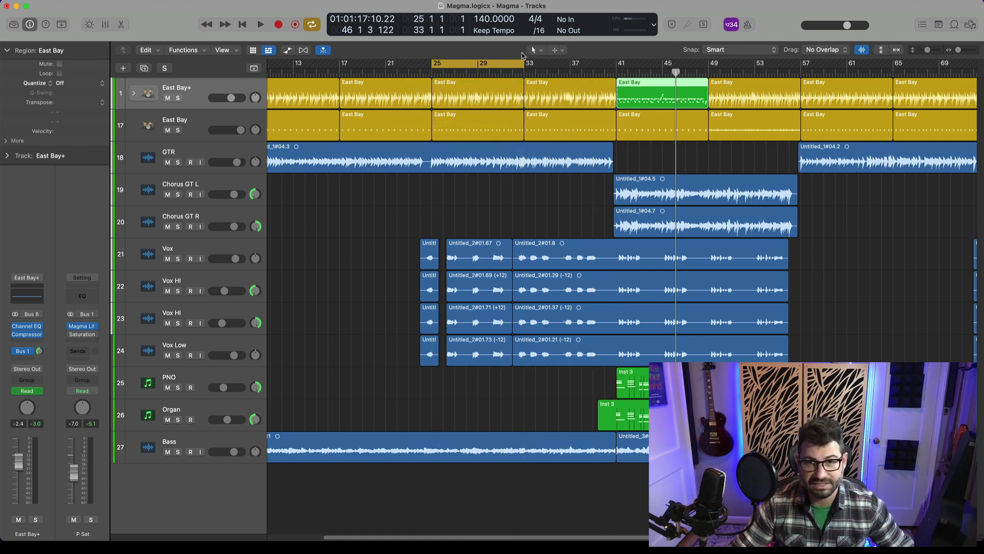
{"action": "left_click_drag", "start_coordinate": [521, 62], "coordinate": [615, 71]}
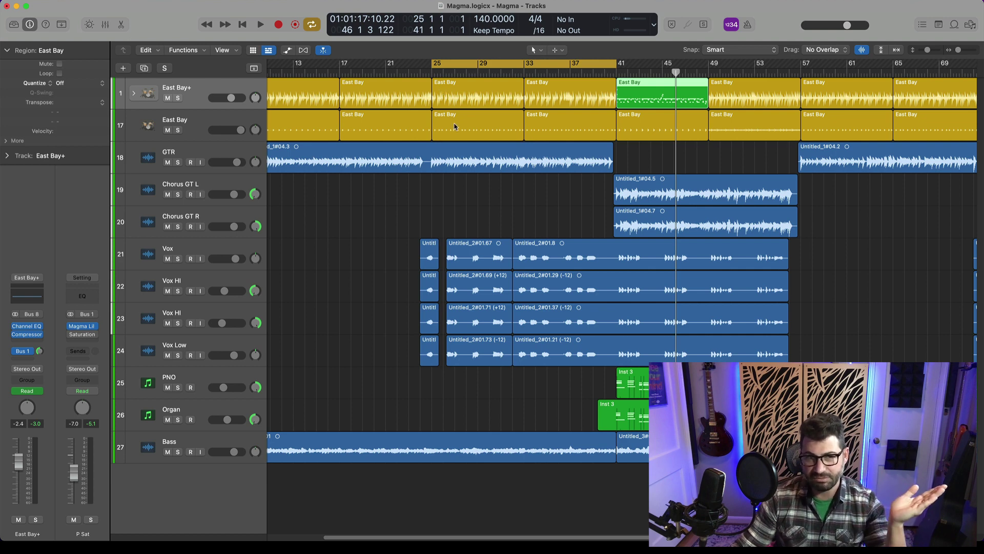
{"action": "left_click", "coordinate": [190, 154]}
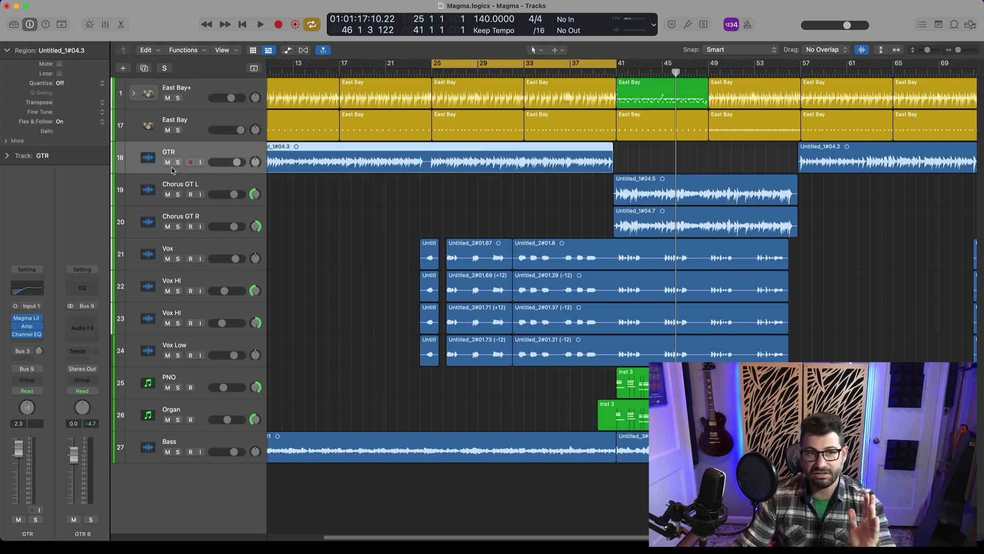
{"action": "mouse_move", "coordinate": [40, 320]}
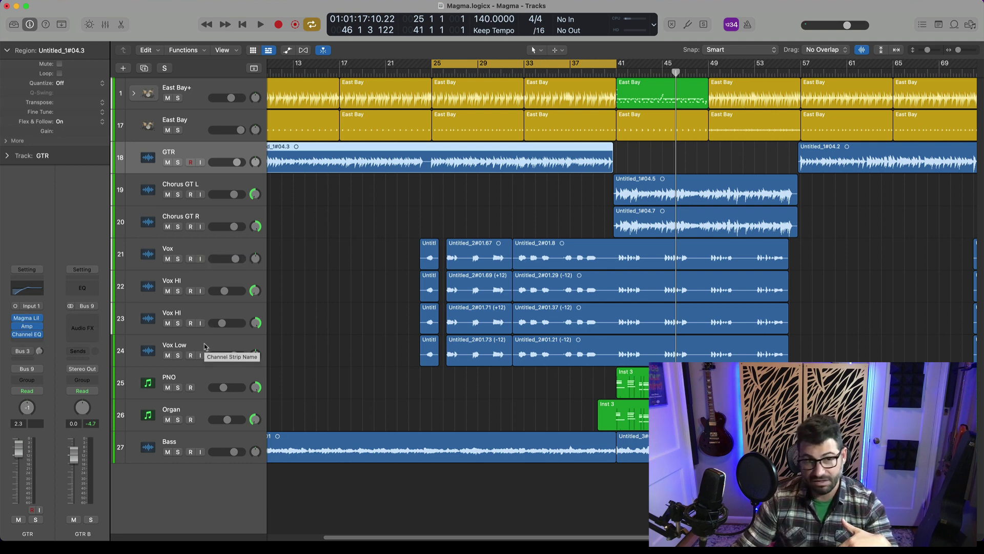
{"action": "left_click", "coordinate": [223, 446]}
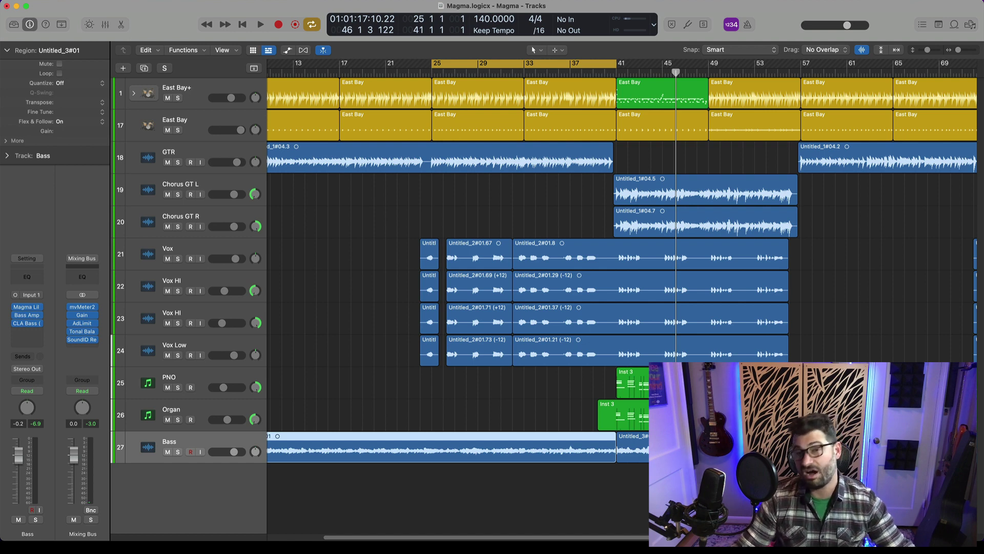
{"action": "key", "text": "space"}
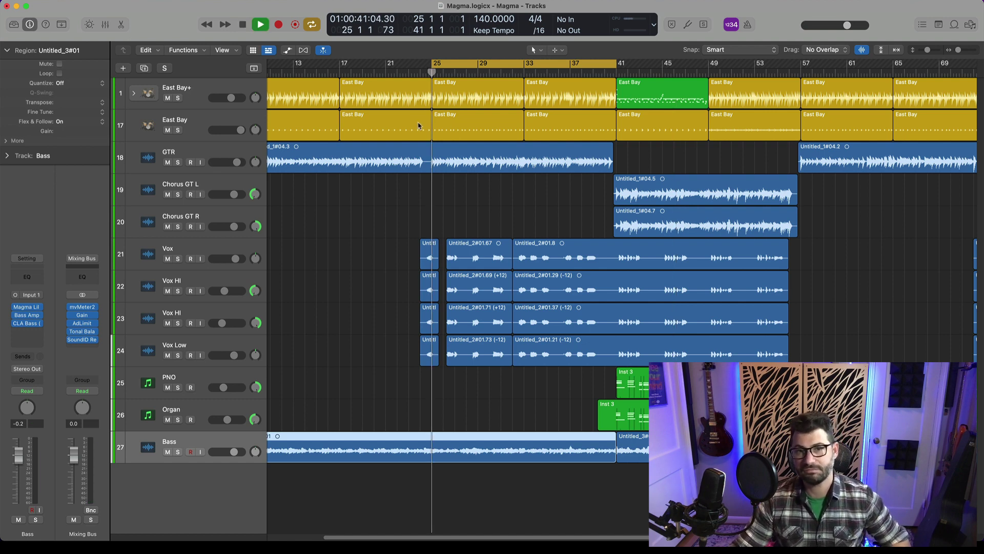
Step: Show the mixer during playback and select the GTR, PNO and P Sat channel strips together
{"action": "key", "text": "x"}
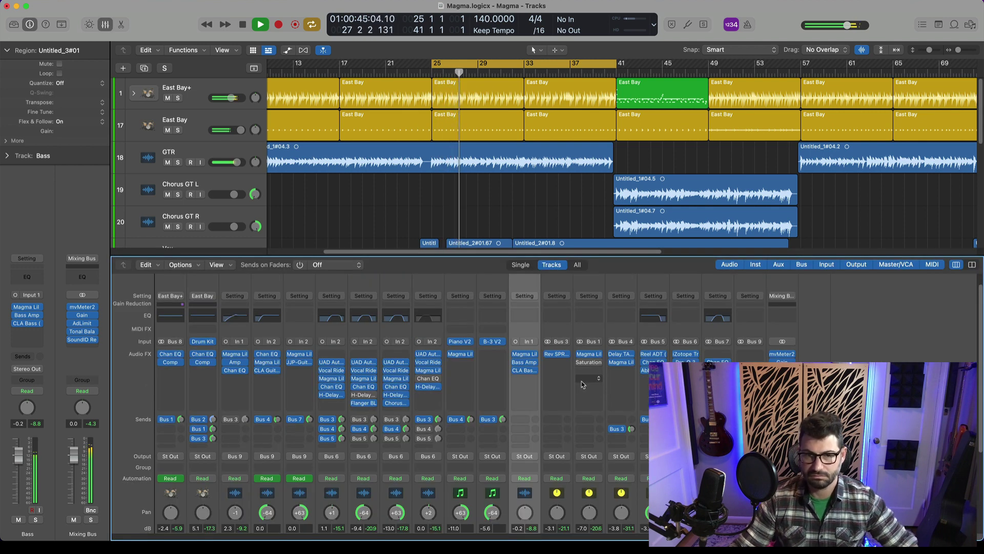
{"action": "left_click_drag", "start_coordinate": [428, 370], "coordinate": [460, 354]}
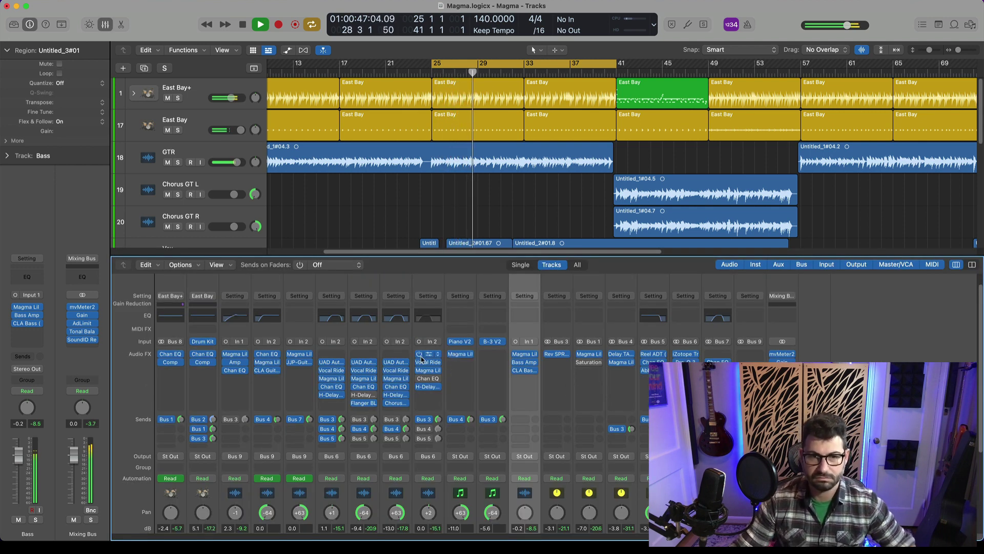
{"action": "scroll", "coordinate": [260, 489], "scroll_direction": "down", "scroll_amount": 2}
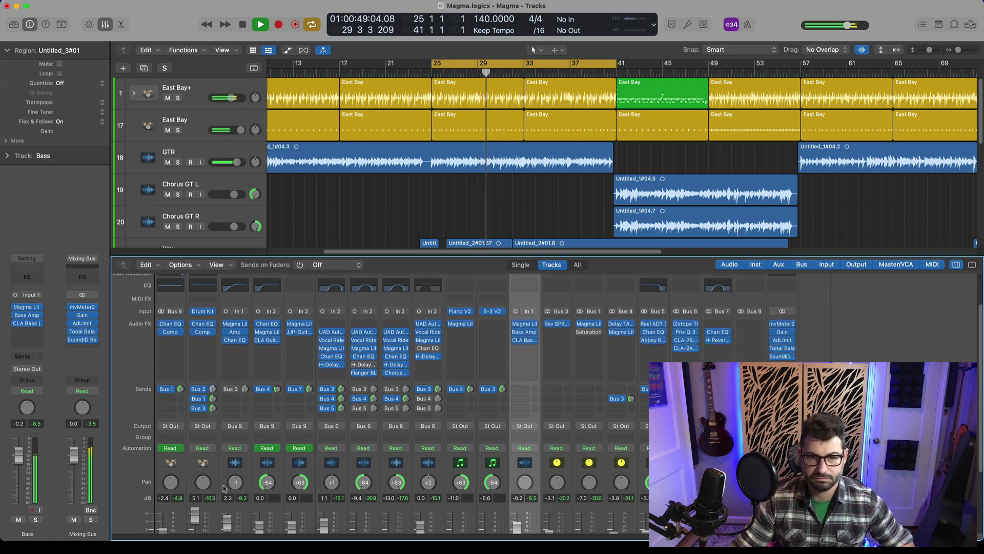
{"action": "left_click", "coordinate": [249, 469]}
{"action": "left_click", "coordinate": [258, 474], "text": "shift"}
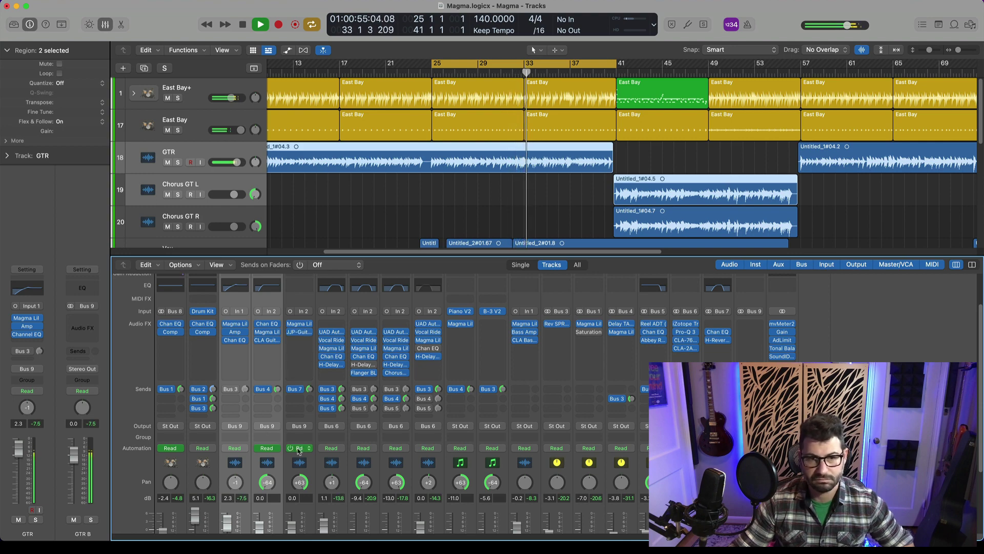
{"action": "left_click", "coordinate": [245, 471]}
{"action": "scroll", "coordinate": [245, 471], "scroll_direction": "up", "scroll_amount": 3}
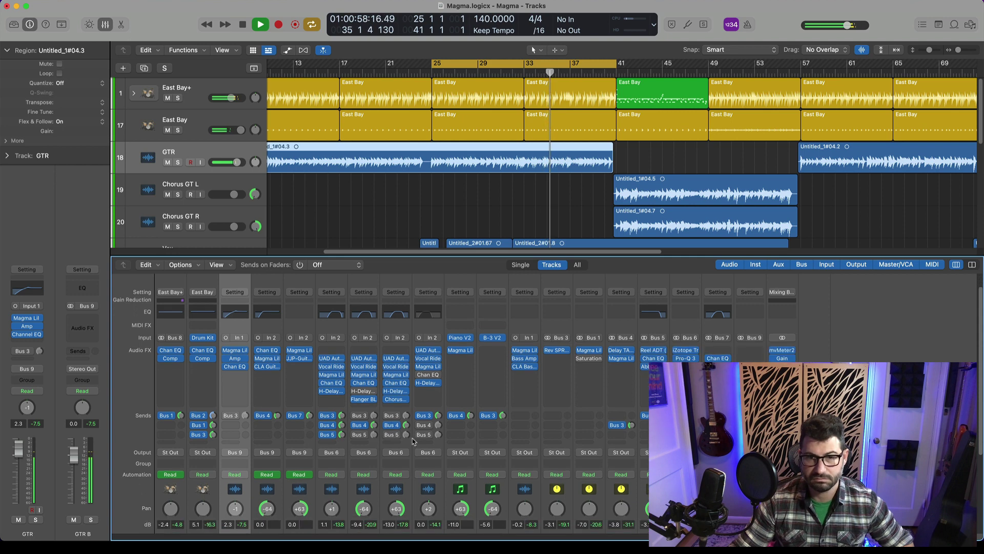
{"action": "left_click", "coordinate": [450, 491]}
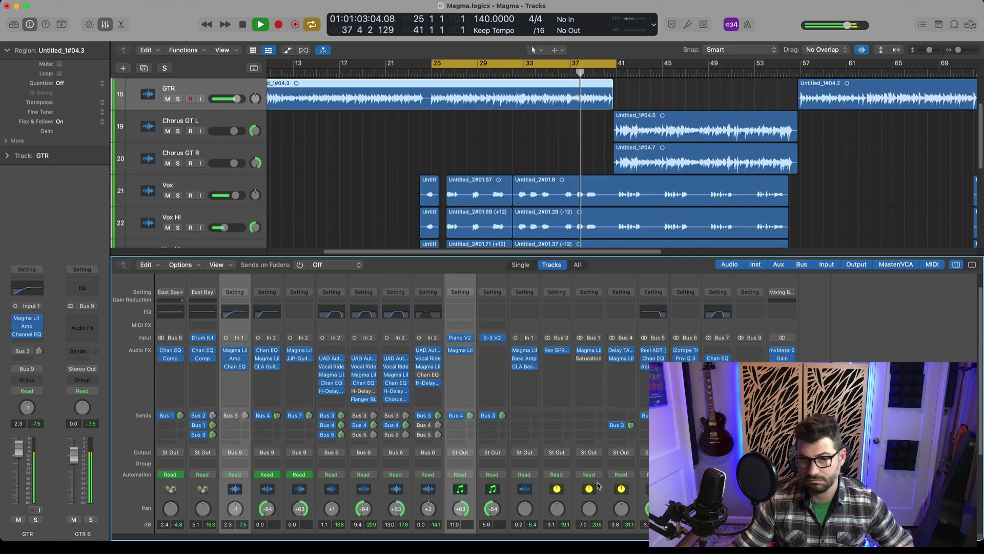
{"action": "left_click", "coordinate": [597, 504]}
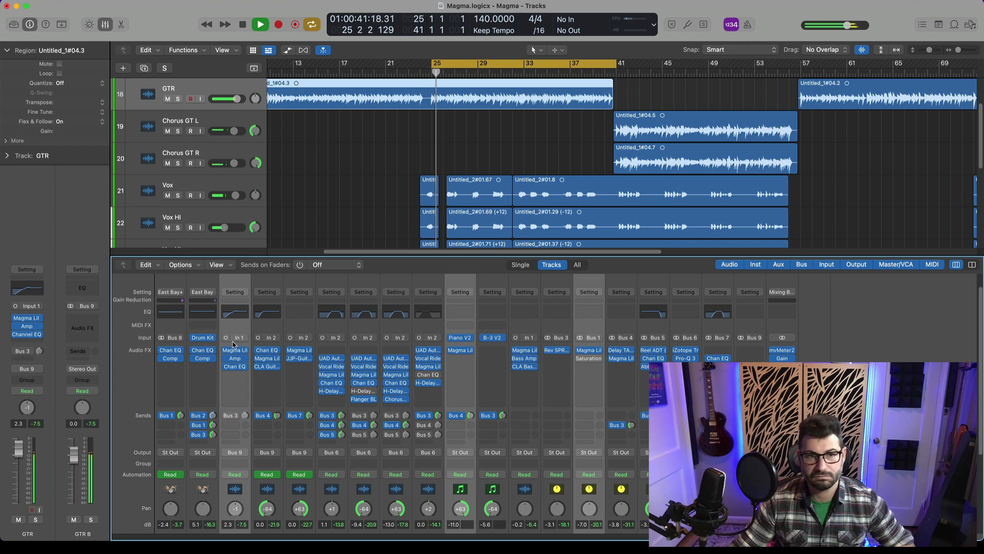
Step: Audition the cycled section with Magma Lil Tube bypassed and enabled on the selected channels, adding Bass to the selection
{"action": "key", "text": "space"}
{"action": "scroll", "coordinate": [368, 422], "scroll_direction": "down", "scroll_amount": 5}
{"action": "scroll", "coordinate": [368, 422], "scroll_direction": "up", "scroll_amount": 5}
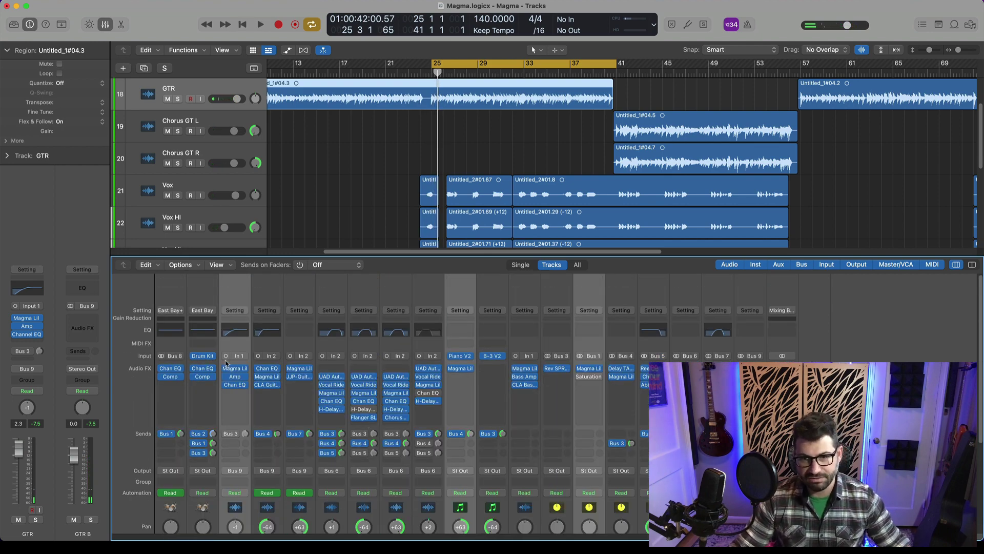
{"action": "mouse_move", "coordinate": [228, 370]}
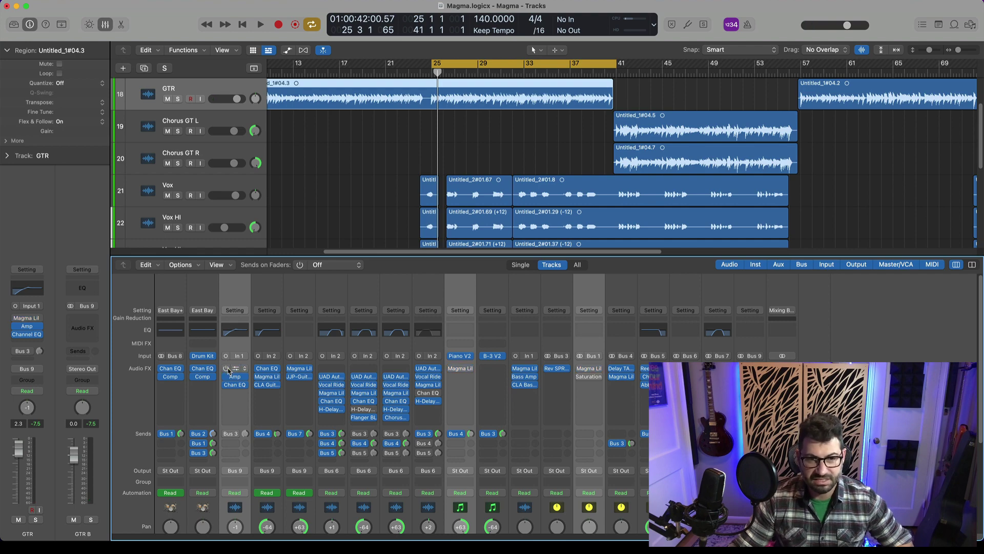
{"action": "scroll", "coordinate": [229, 370], "scroll_direction": "down", "scroll_amount": 5}
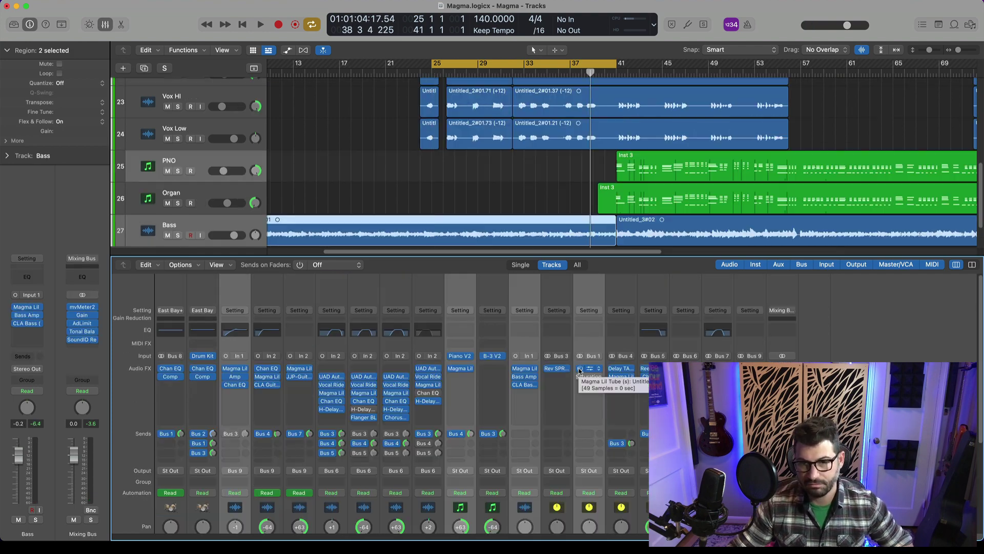
{"action": "key", "text": "space"}
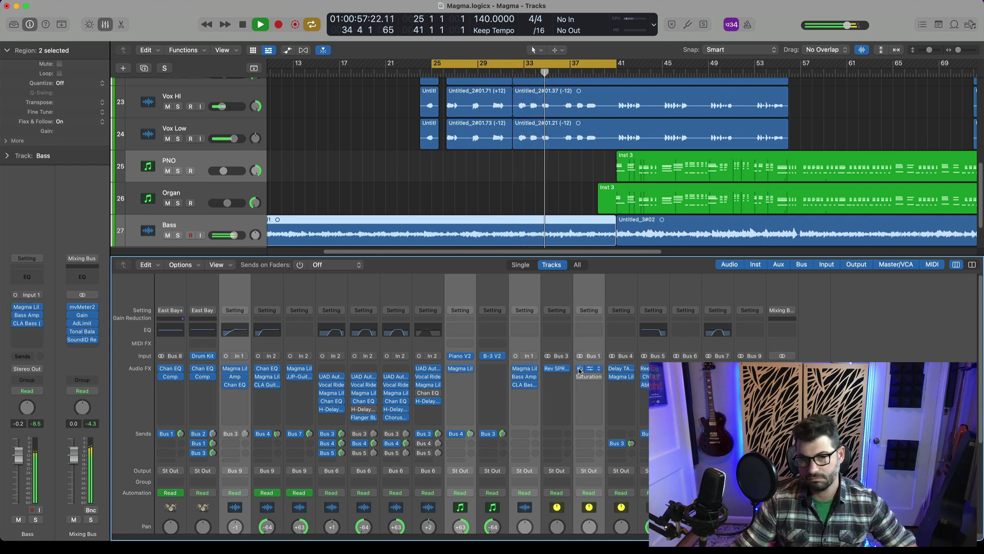
{"action": "key", "text": "space"}
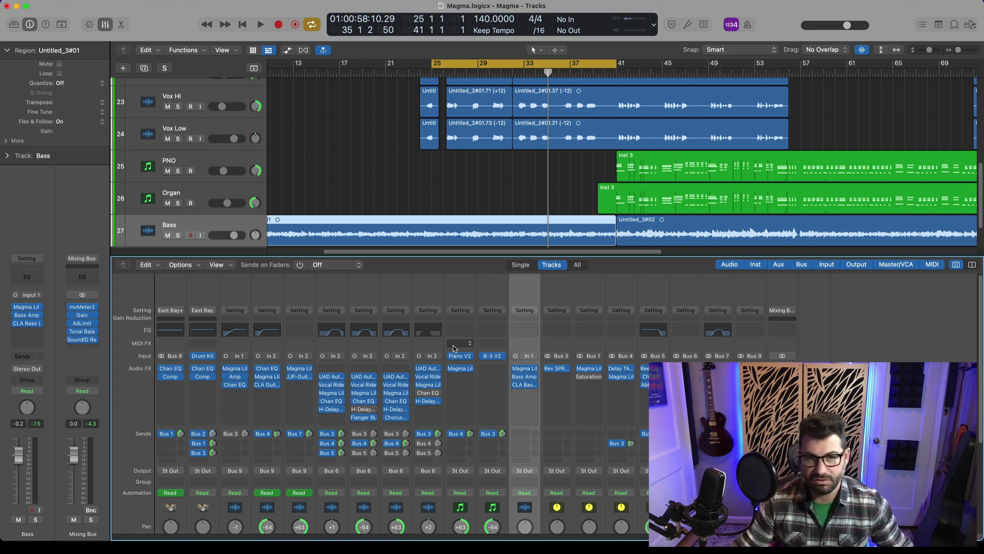
Step: Solo the GTR channel and open its Magma Lil Tube plug-in
{"action": "scroll", "coordinate": [411, 393], "scroll_direction": "down", "scroll_amount": 1}
{"action": "scroll", "coordinate": [411, 393], "scroll_direction": "down", "scroll_amount": 5}
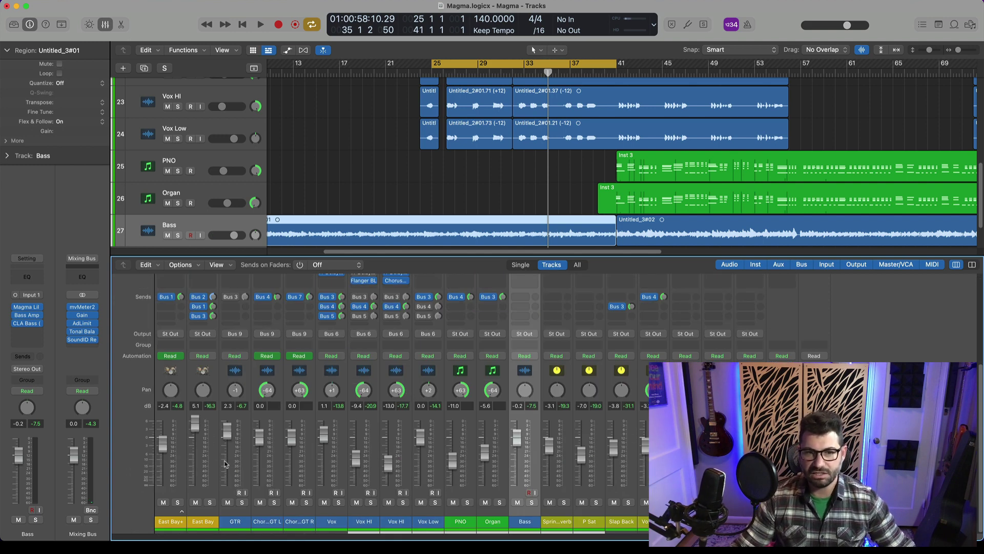
{"action": "left_click", "coordinate": [242, 502]}
{"action": "scroll", "coordinate": [245, 501], "scroll_direction": "up", "scroll_amount": 5}
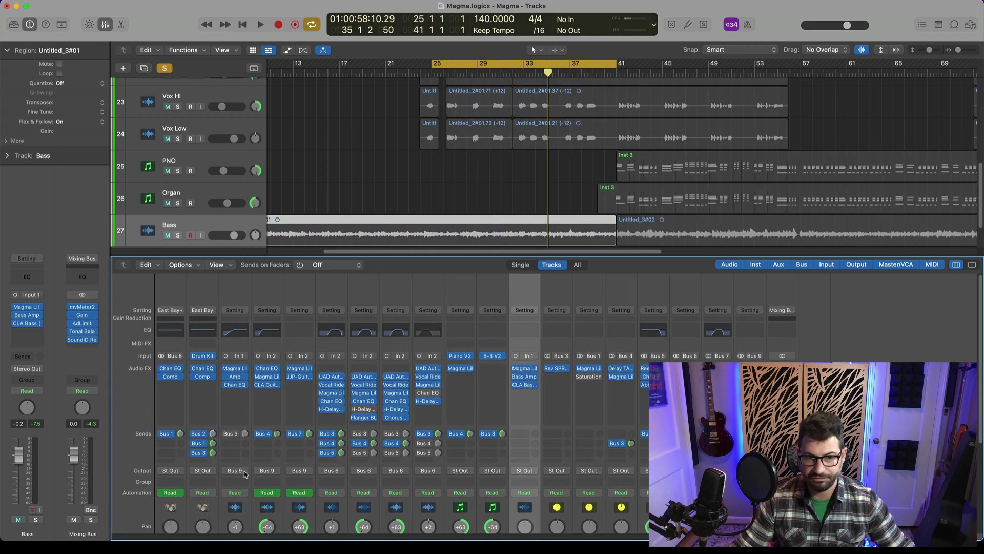
{"action": "left_click", "coordinate": [235, 374]}
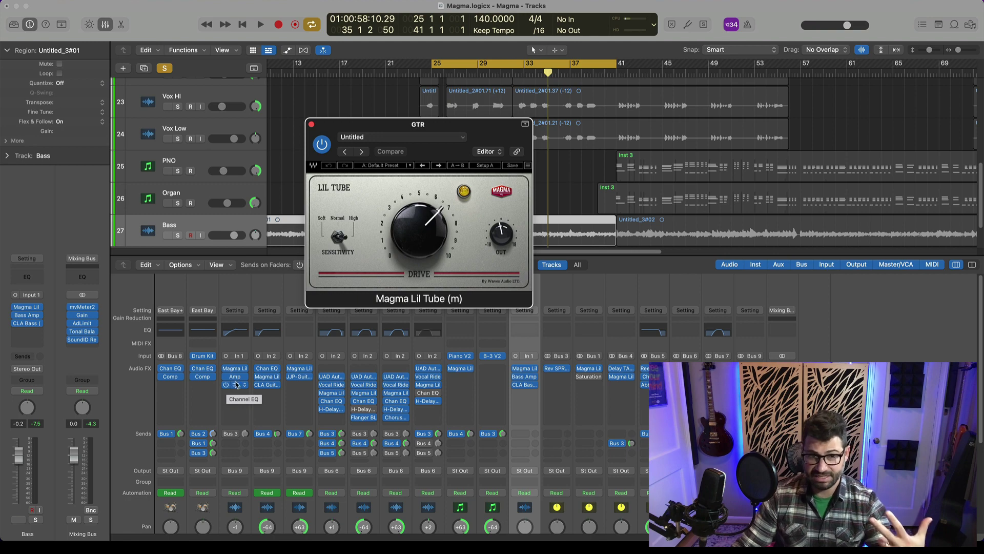
{"action": "scroll", "coordinate": [228, 389], "scroll_direction": "down", "scroll_amount": 5}
{"action": "left_click", "coordinate": [228, 511]}
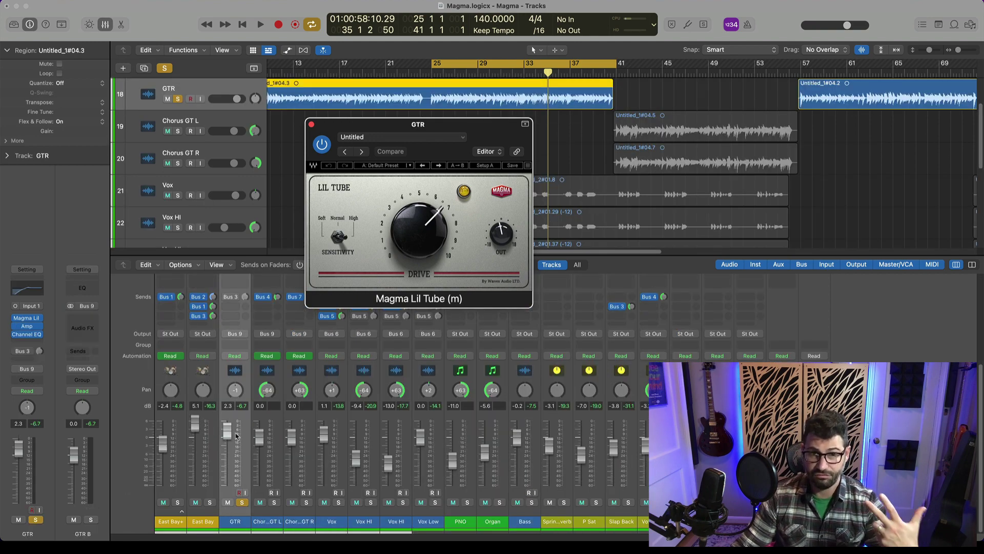
{"action": "scroll", "coordinate": [322, 328], "scroll_direction": "up", "scroll_amount": 5}
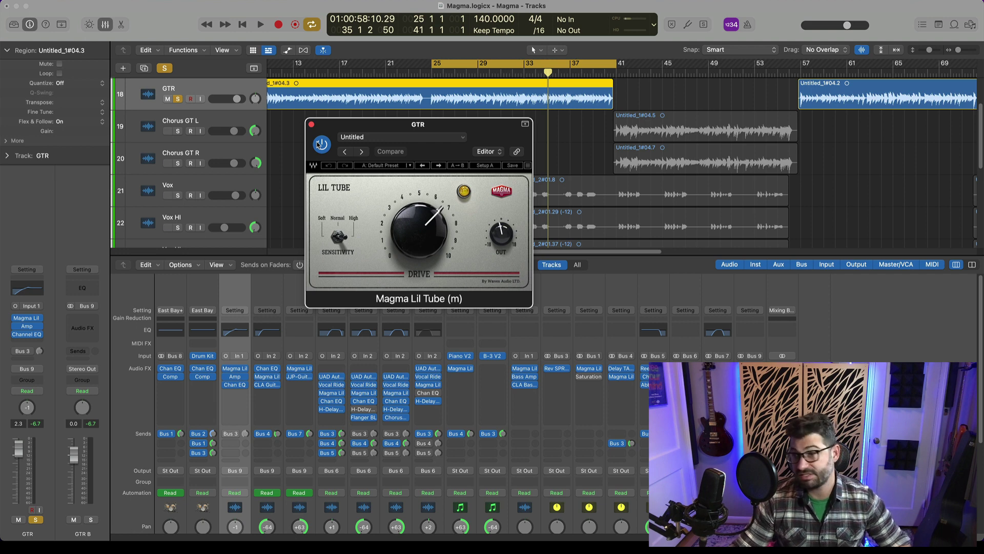
Step: Play the soloed guitar, bypass and re-enable its Magma Lil Tube twice to compare the sound, and stop playback
{"action": "key", "text": "space"}
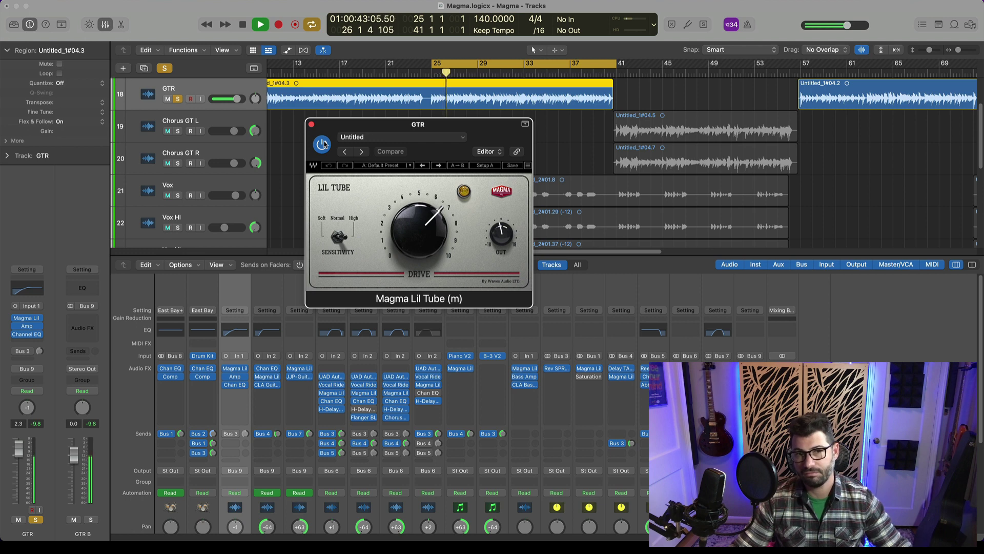
{"action": "left_click", "coordinate": [323, 144]}
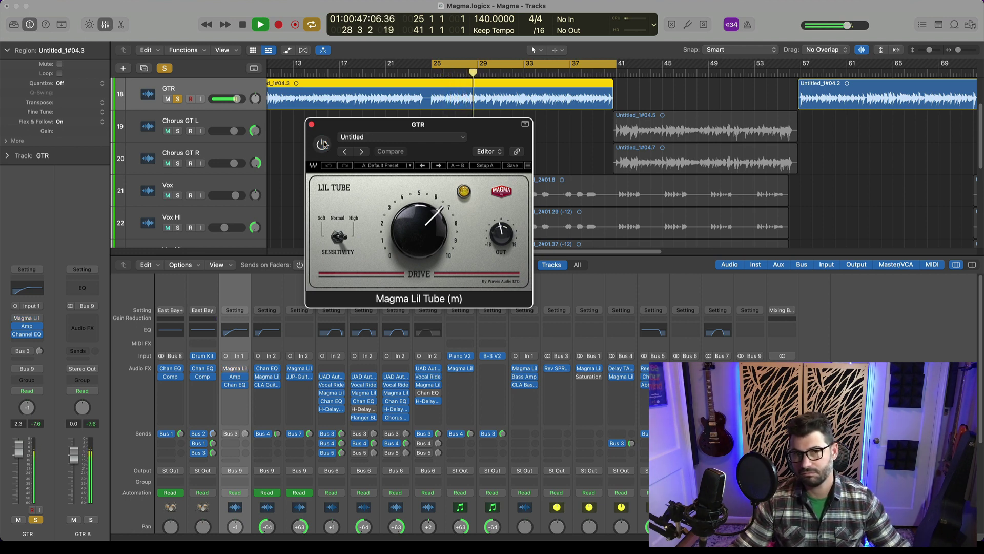
{"action": "left_click", "coordinate": [323, 144]}
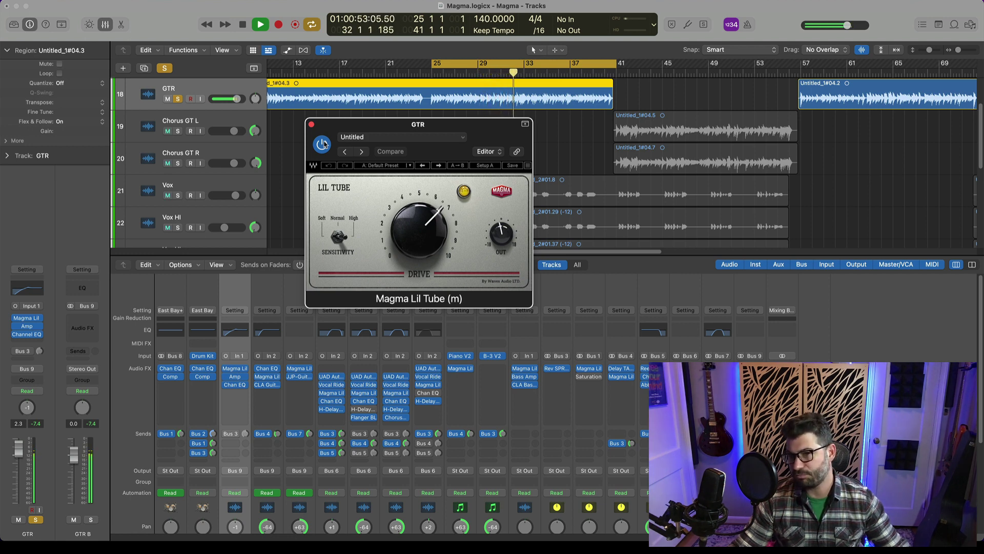
{"action": "left_click", "coordinate": [322, 145]}
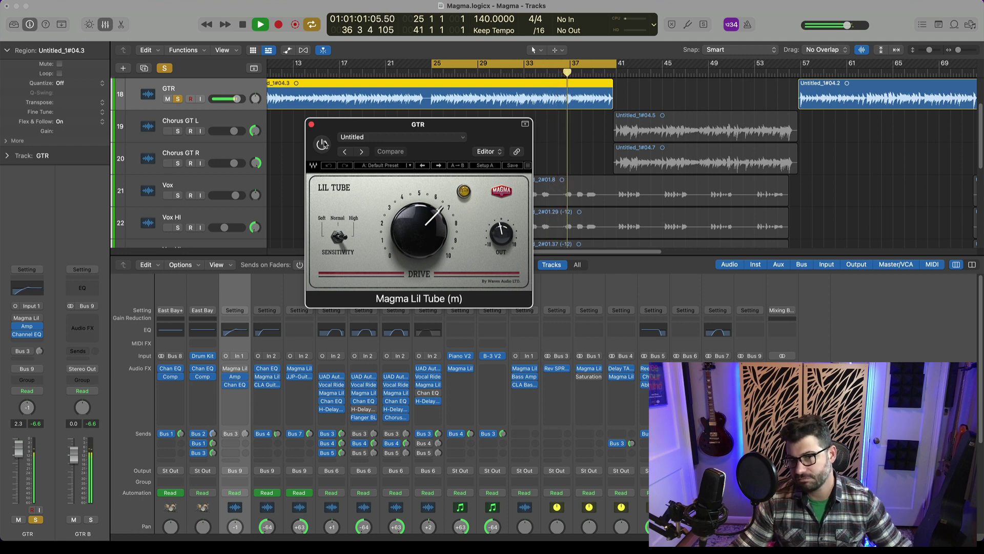
{"action": "left_click", "coordinate": [323, 145]}
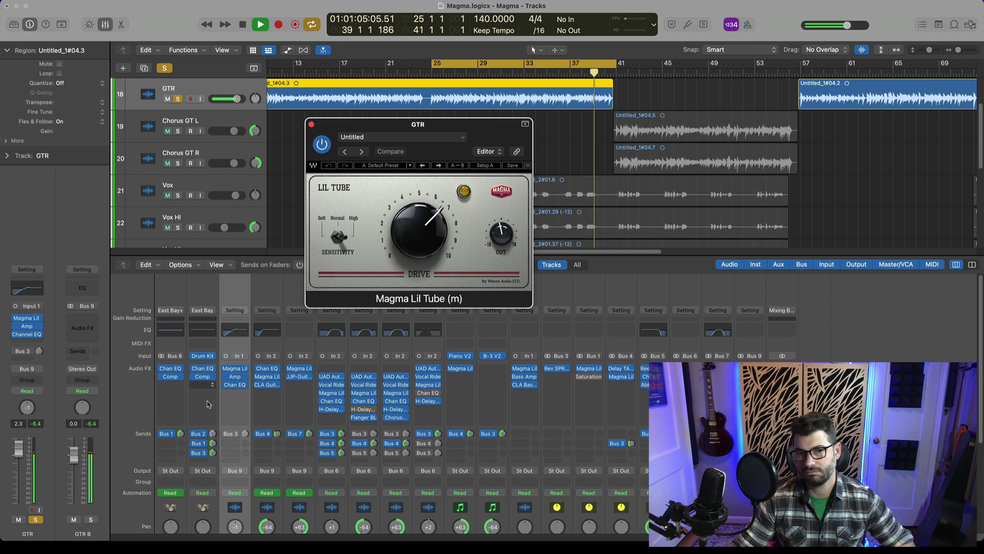
{"action": "key", "text": "space"}
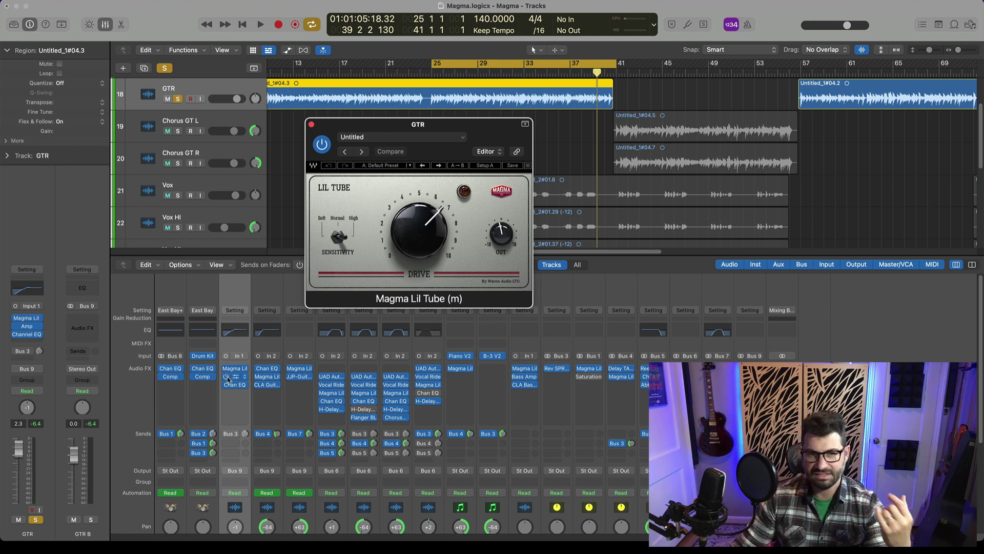
Step: Bypass the GTR channel's Amp and audition the soloed guitar, bypassing and re-enabling Magma Lil Tube twice before stopping playback
{"action": "left_click", "coordinate": [228, 378]}
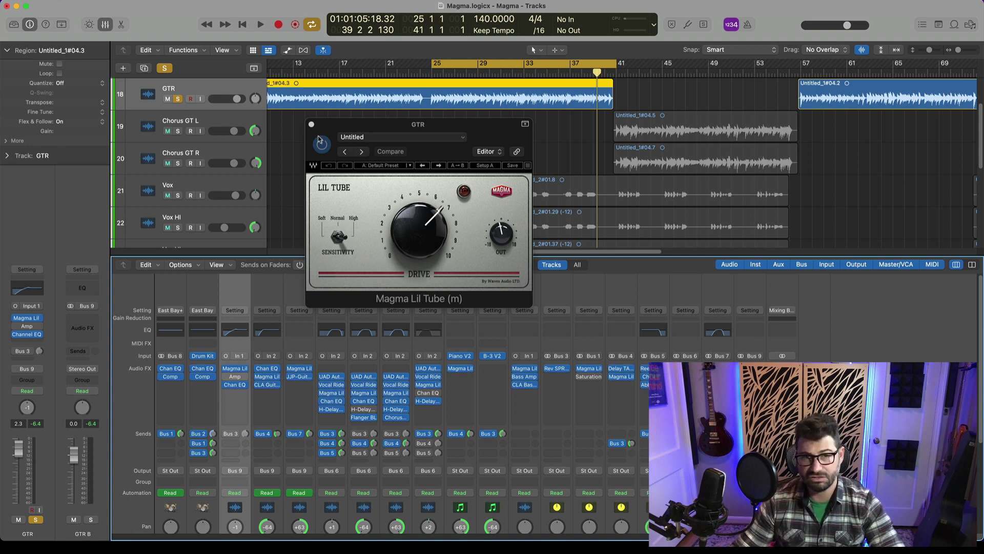
{"action": "key", "text": "space"}
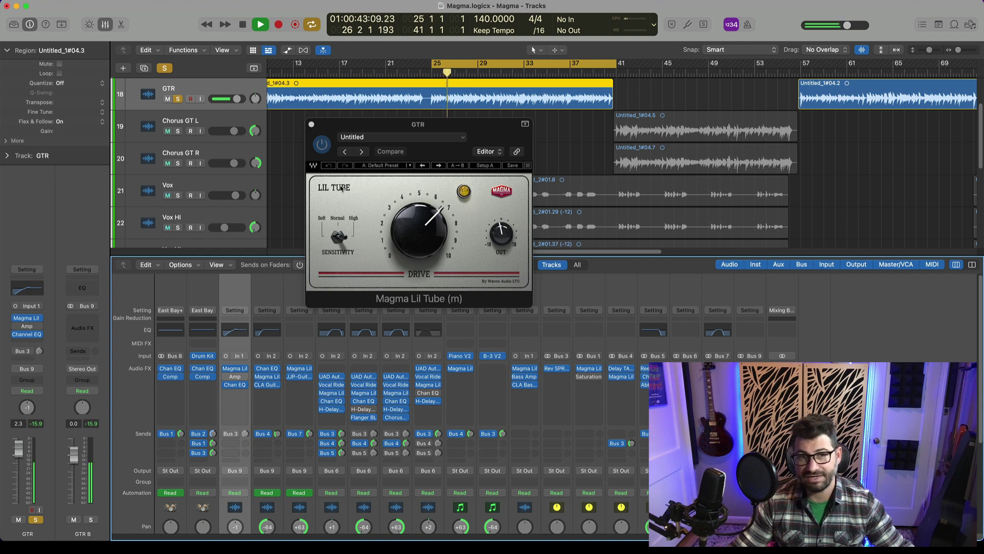
{"action": "left_click", "coordinate": [323, 144]}
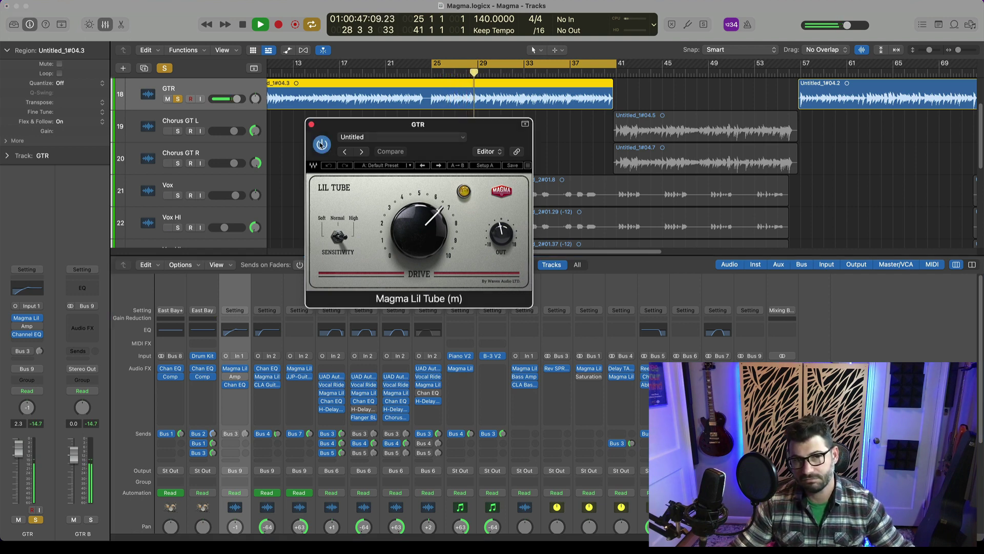
{"action": "left_click", "coordinate": [322, 144]}
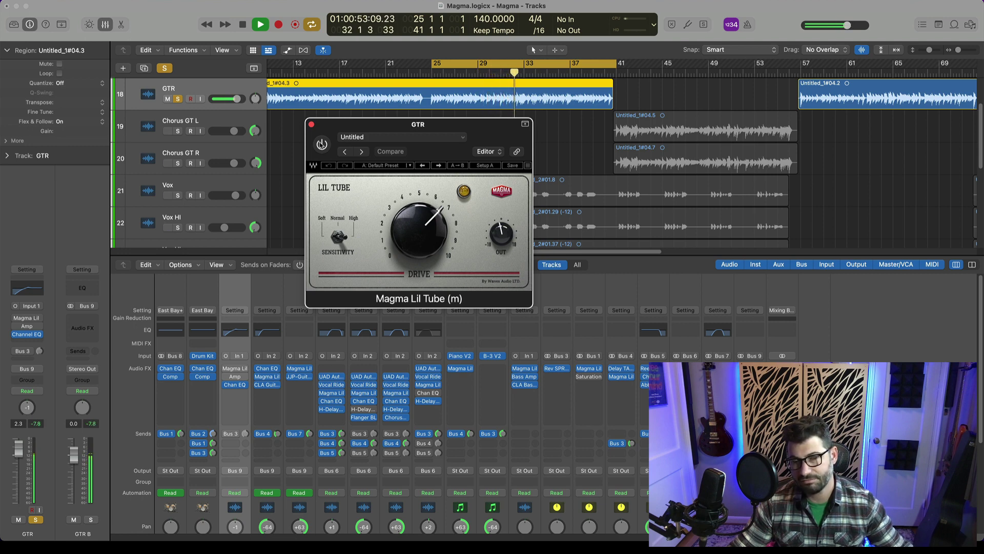
{"action": "left_click", "coordinate": [321, 144]}
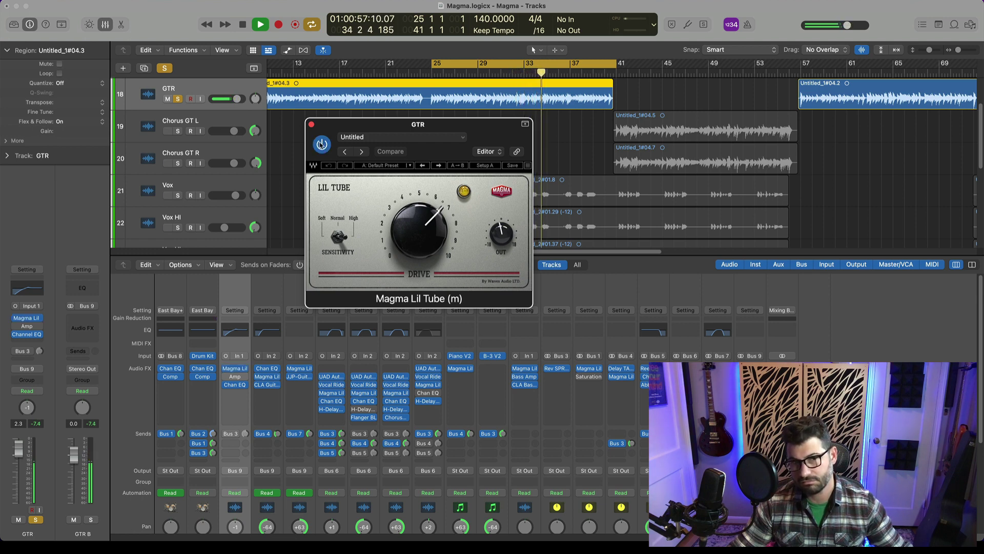
{"action": "left_click", "coordinate": [321, 144]}
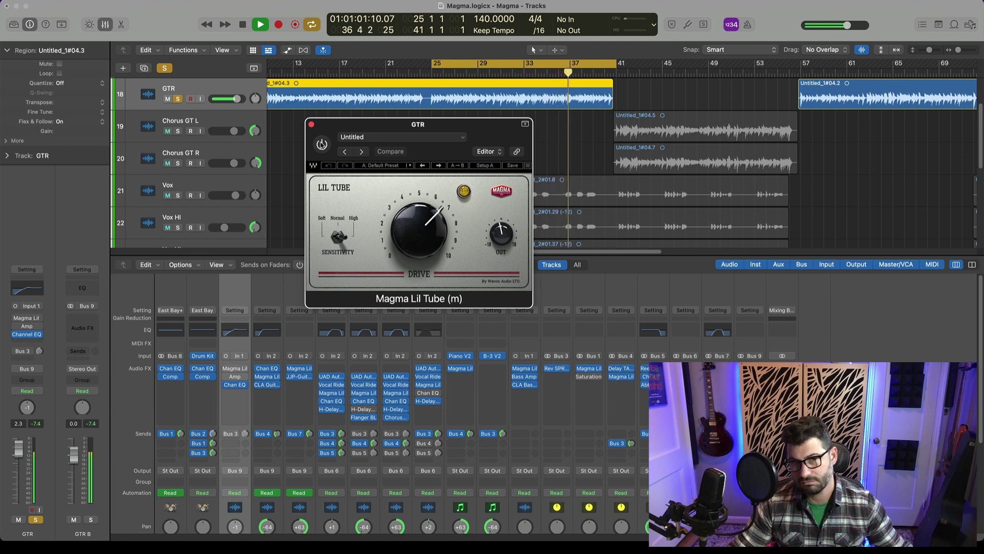
{"action": "left_click", "coordinate": [322, 144]}
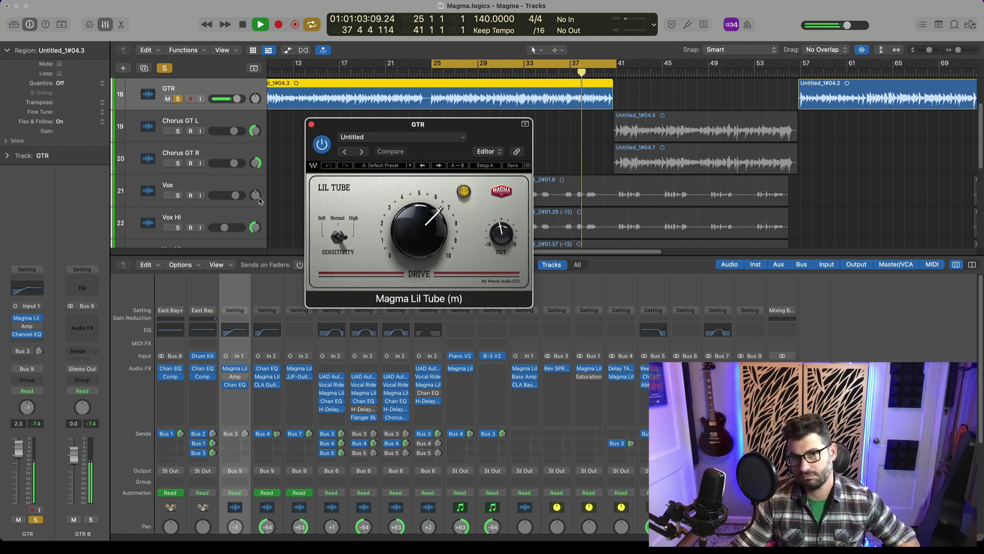
{"action": "key", "text": "space"}
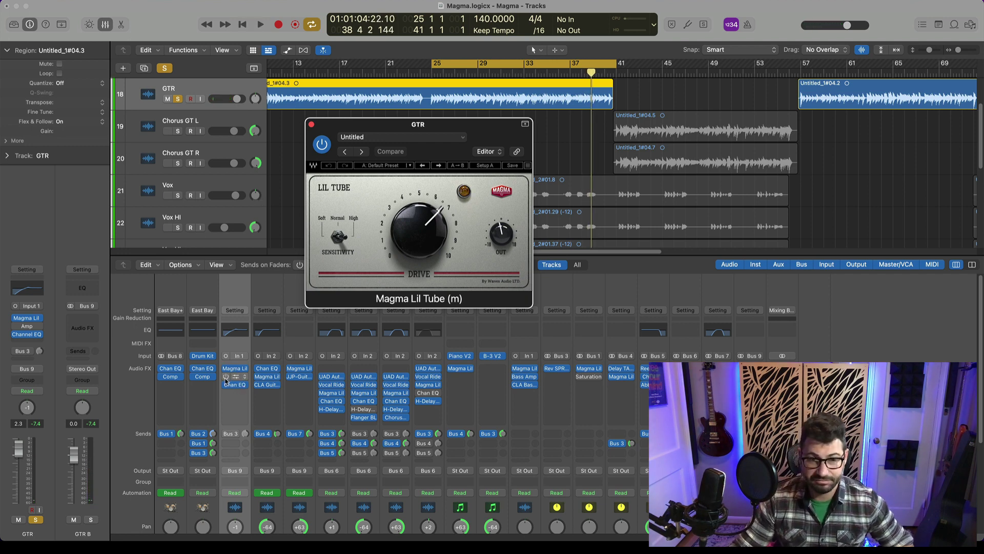
Step: Re-enable the GTR channel's Amp while the soloed guitar plays, then stop playback and close the Magma Lil Tube window
{"action": "key", "text": "space"}
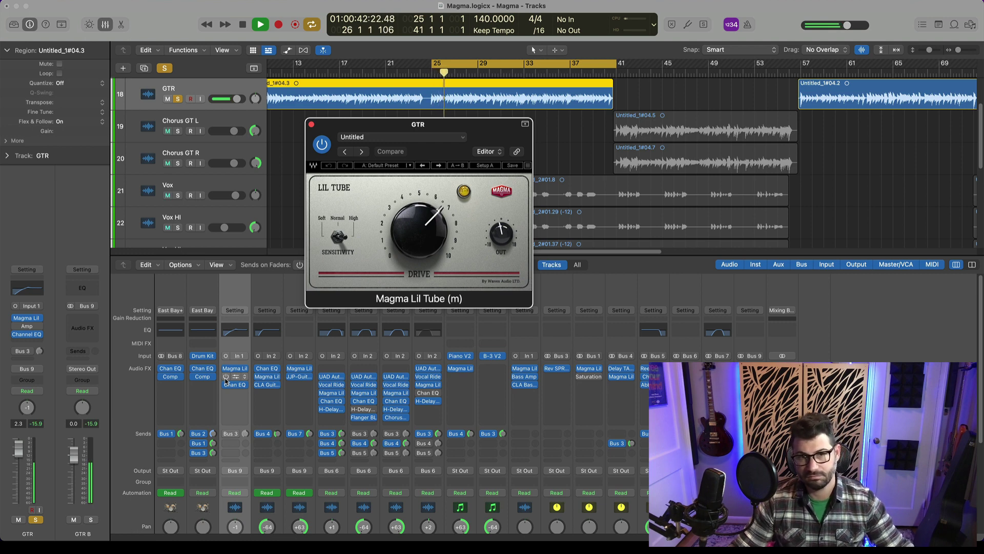
{"action": "left_click", "coordinate": [225, 382]}
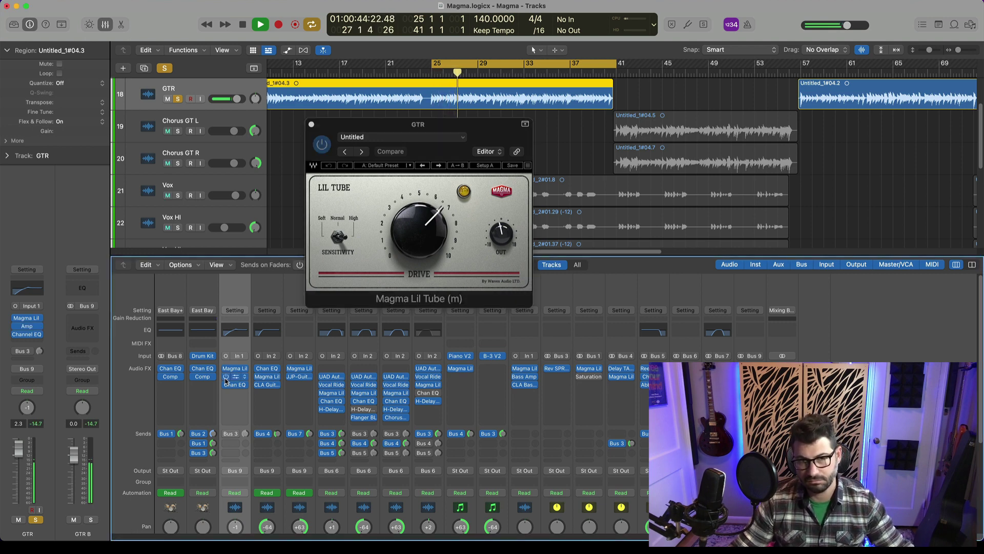
{"action": "key", "text": "space"}
{"action": "left_click", "coordinate": [313, 128]}
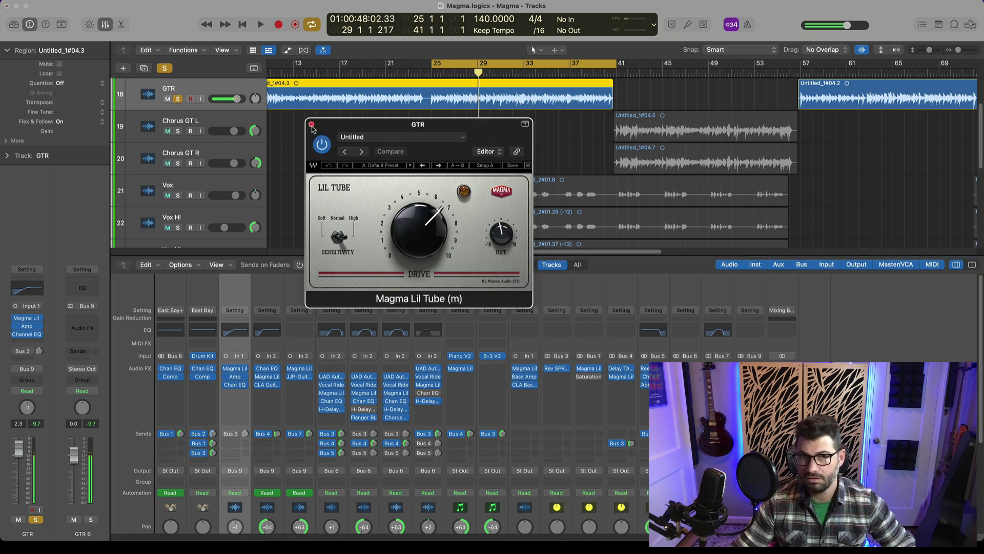
{"action": "left_click", "coordinate": [312, 125]}
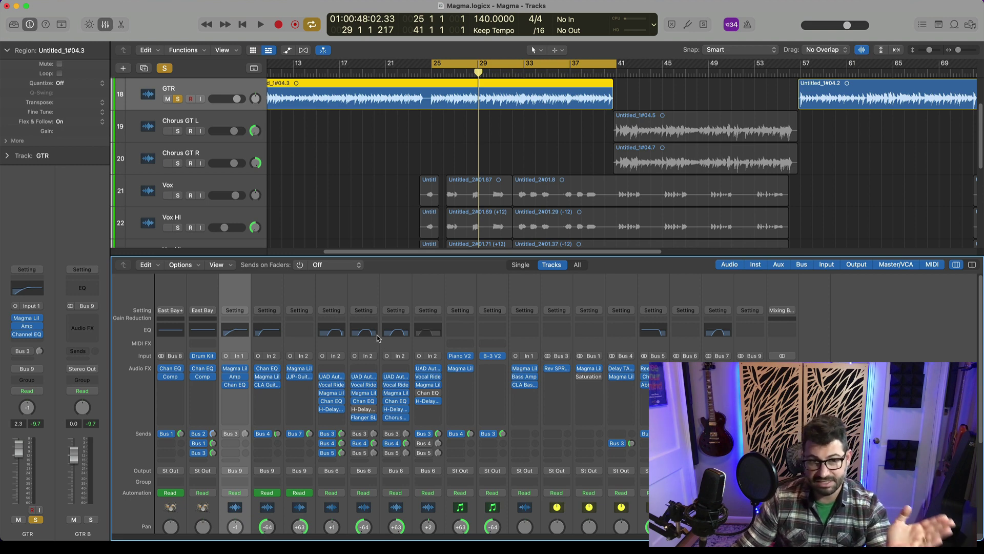
Step: Open Magma Lil Tube on the P Sat channel and switch the solo from the GTR track to the East Bay+ drums
{"action": "scroll", "coordinate": [377, 338], "scroll_direction": "down", "scroll_amount": 5}
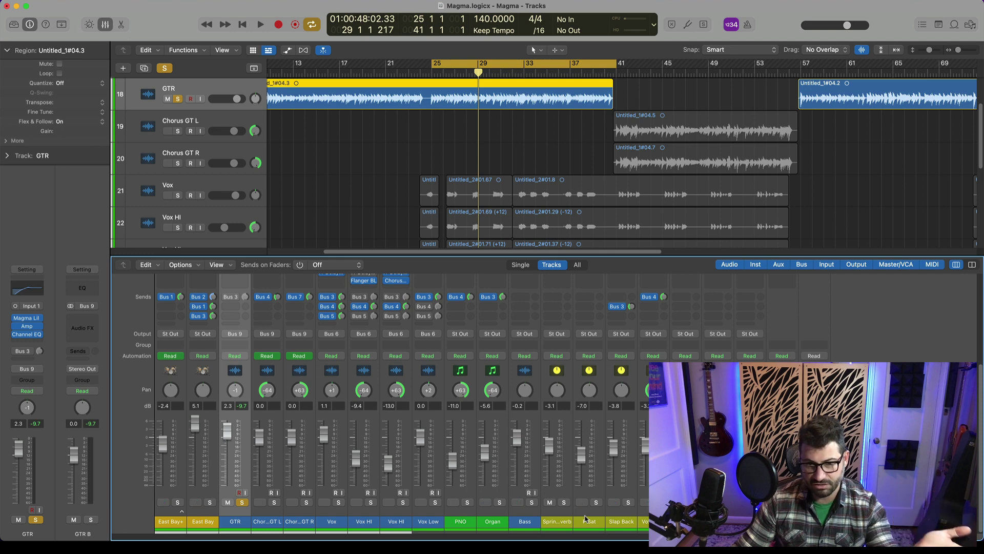
{"action": "scroll", "coordinate": [583, 521], "scroll_direction": "up", "scroll_amount": 5}
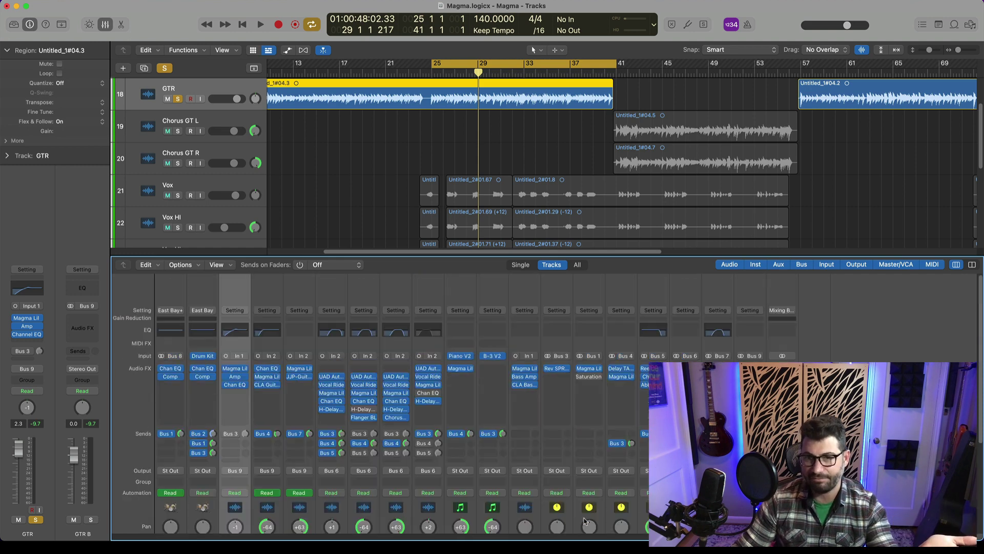
{"action": "left_click", "coordinate": [589, 369]}
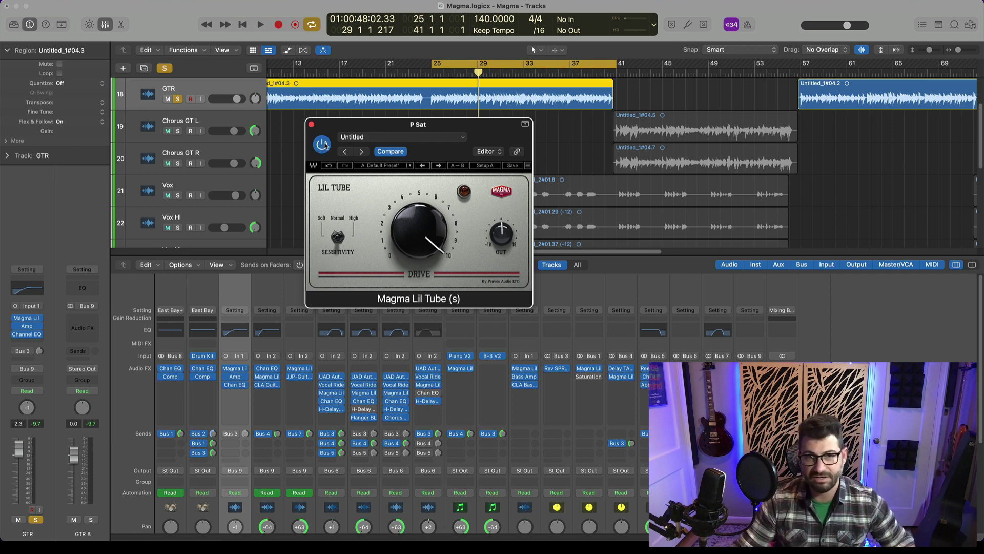
{"action": "left_click", "coordinate": [177, 98]}
{"action": "scroll", "coordinate": [200, 105], "scroll_direction": "up", "scroll_amount": 2}
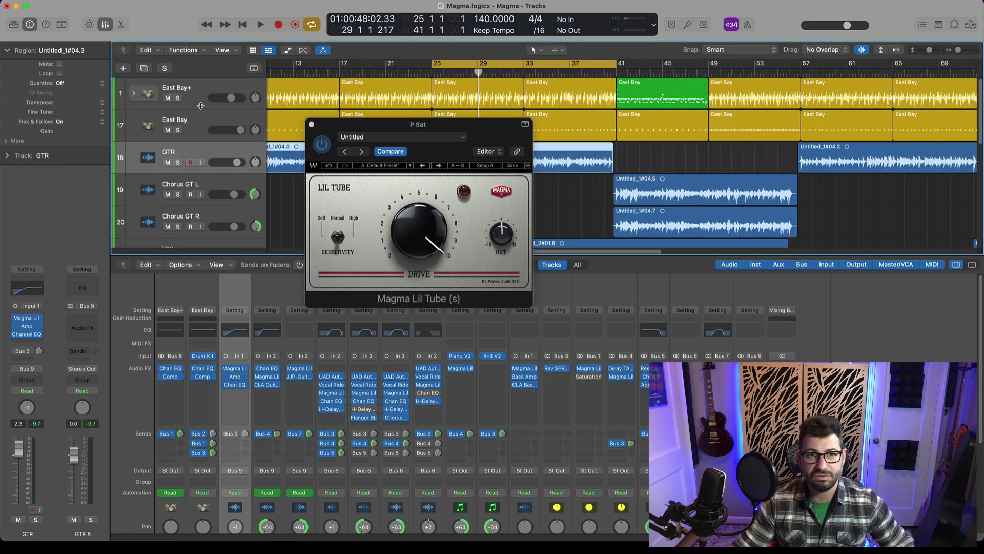
{"action": "left_click", "coordinate": [179, 99]}
Step: Play the soloed East Bay+ drums, bypass and re-enable P Sat's Magma Lil Tube twice to compare the sound, and stop playback
{"action": "key", "text": "space"}
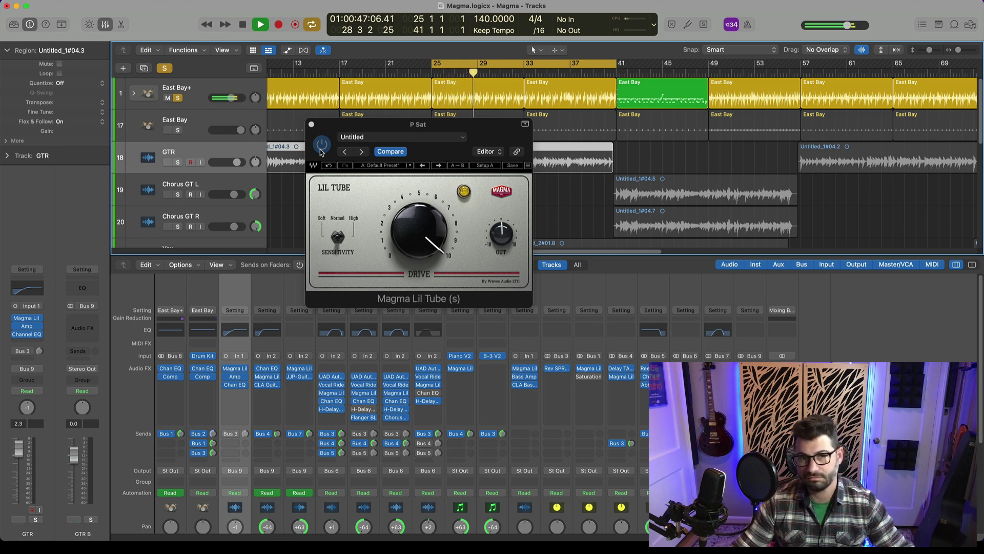
{"action": "left_click", "coordinate": [321, 151]}
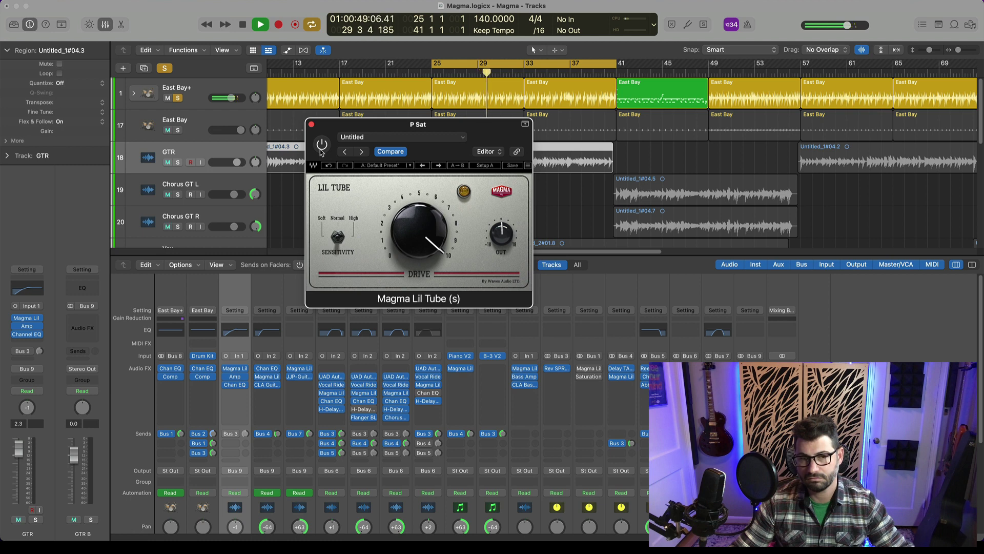
{"action": "left_click", "coordinate": [321, 150]}
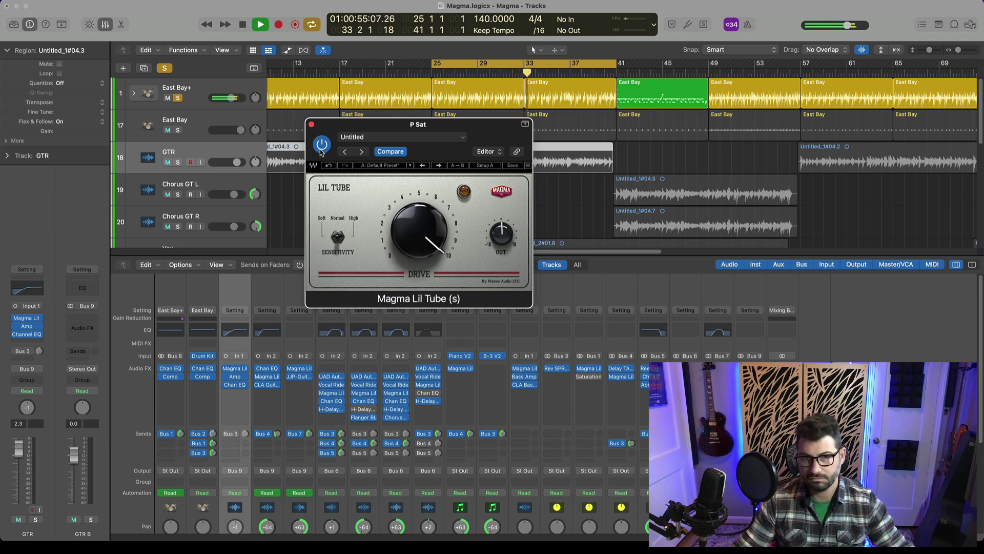
{"action": "left_click", "coordinate": [321, 151]}
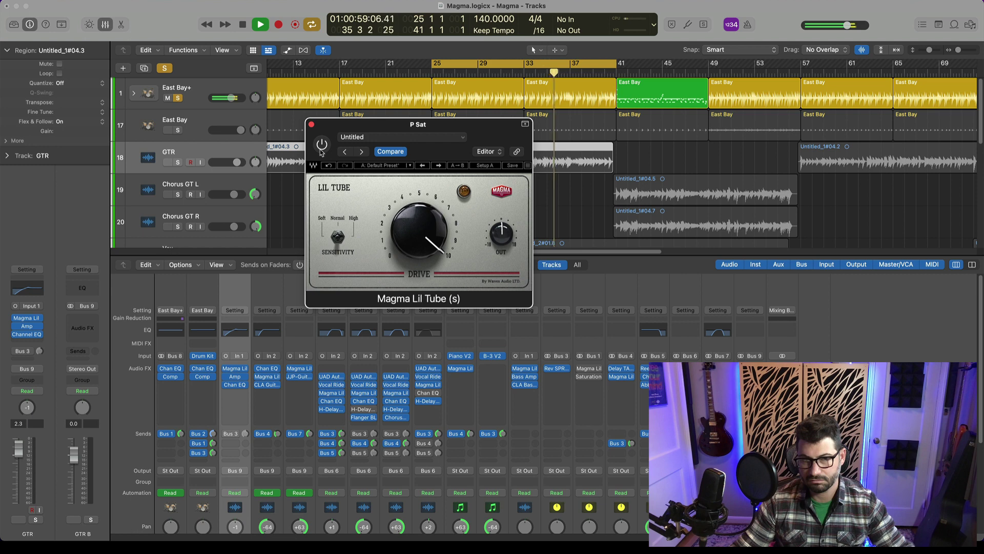
{"action": "left_click", "coordinate": [322, 151]}
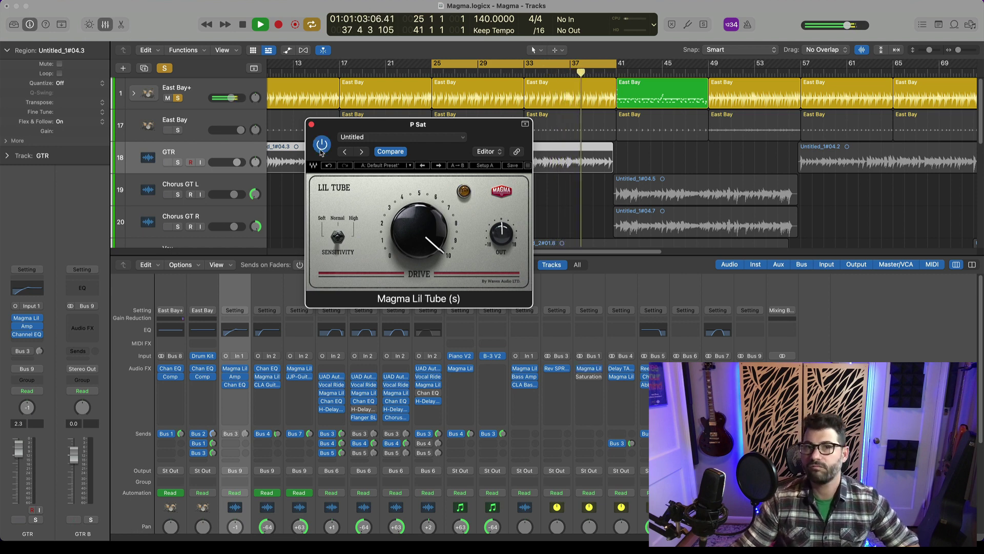
{"action": "key", "text": "space"}
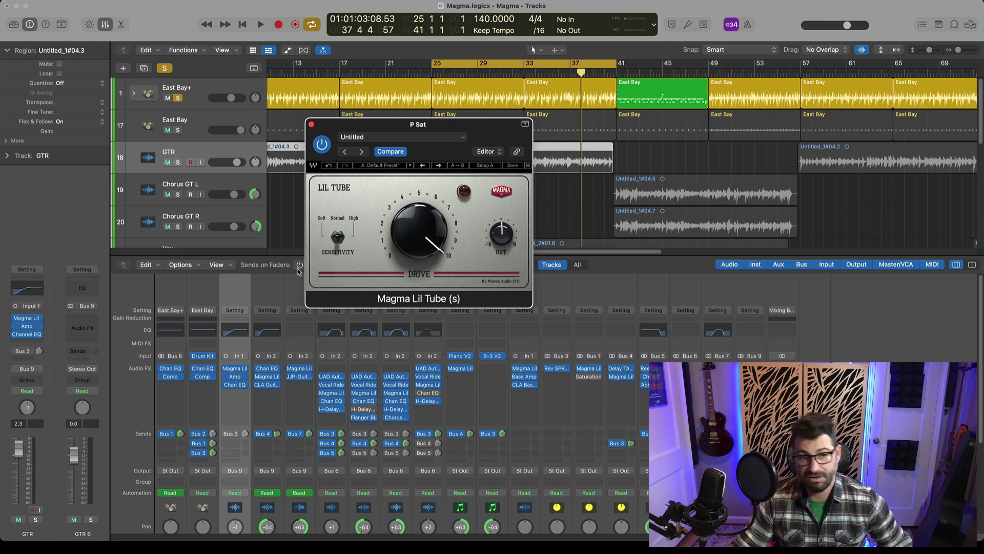
Step: Leave only the P Sat channel soloed by clearing the drum solo, and raise its fader to about -0.4 dB
{"action": "scroll", "coordinate": [230, 410], "scroll_direction": "down", "scroll_amount": 5}
{"action": "left_click", "coordinate": [209, 502]}
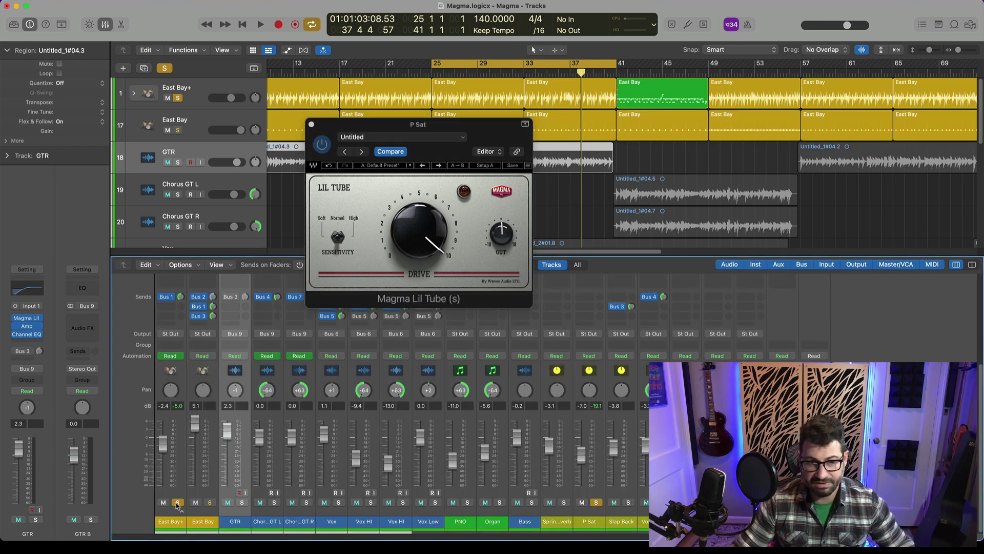
{"action": "scroll", "coordinate": [333, 410], "scroll_direction": "up", "scroll_amount": 5}
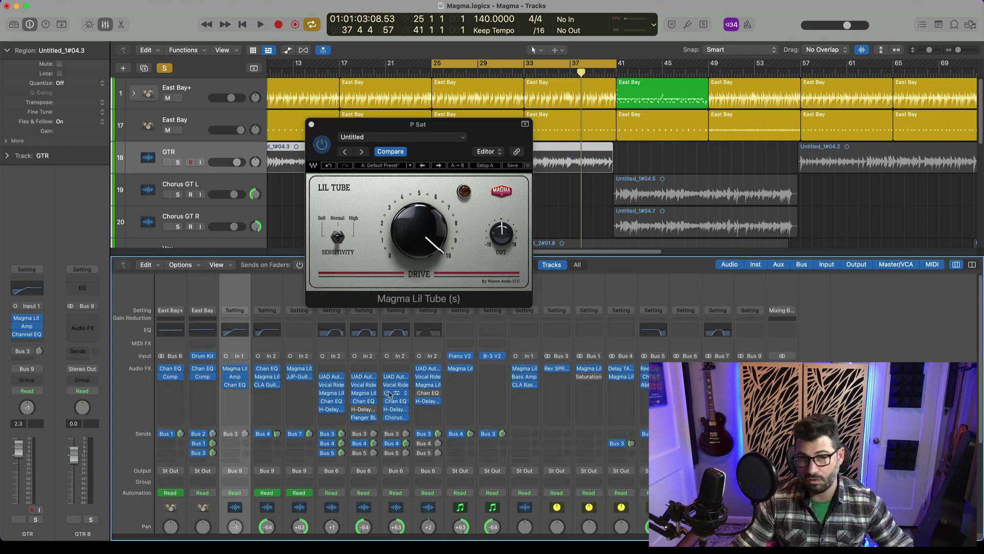
{"action": "scroll", "coordinate": [362, 410], "scroll_direction": "down", "scroll_amount": 5}
{"action": "left_click_drag", "start_coordinate": [585, 452], "coordinate": [587, 425]}
Step: Audition the soloed P Sat channel while switching Magma Lil Tube's Sensitivity through Soft, Normal and High
{"action": "key", "text": "space"}
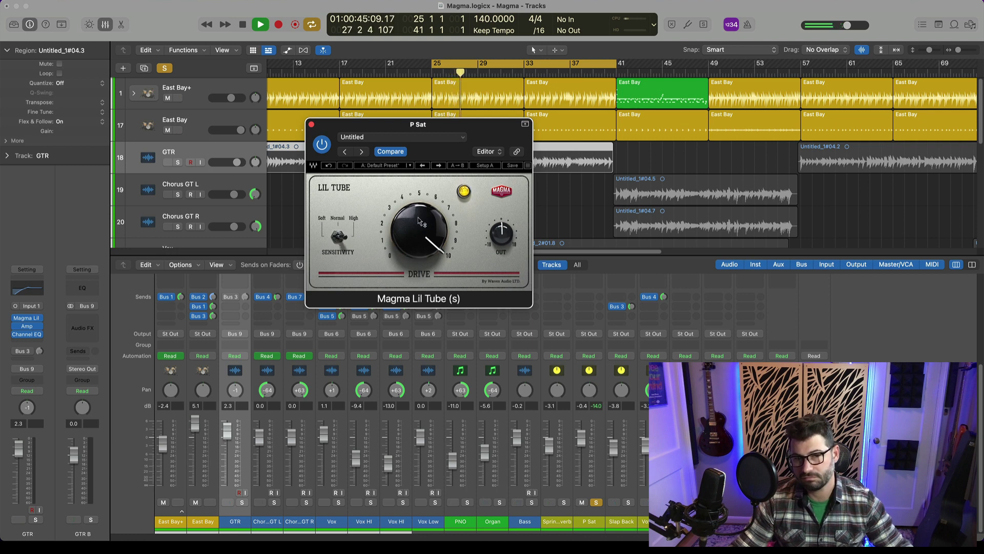
{"action": "key", "text": "space"}
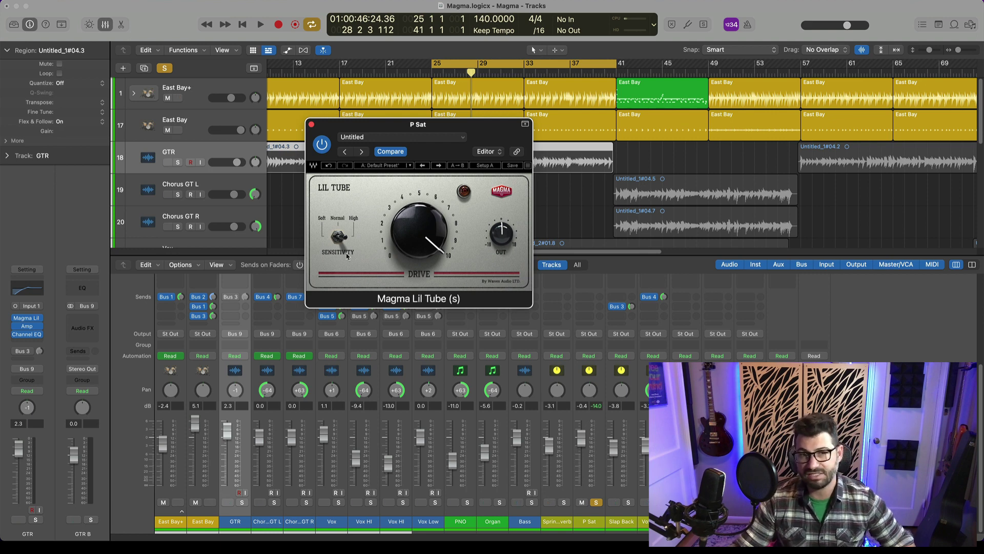
{"action": "key", "text": "space"}
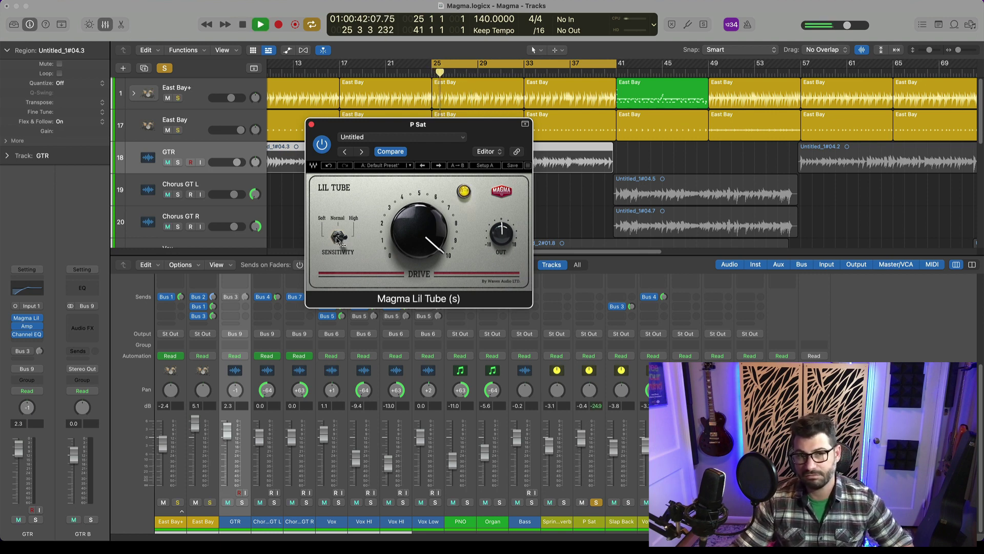
{"action": "left_click", "coordinate": [338, 239]}
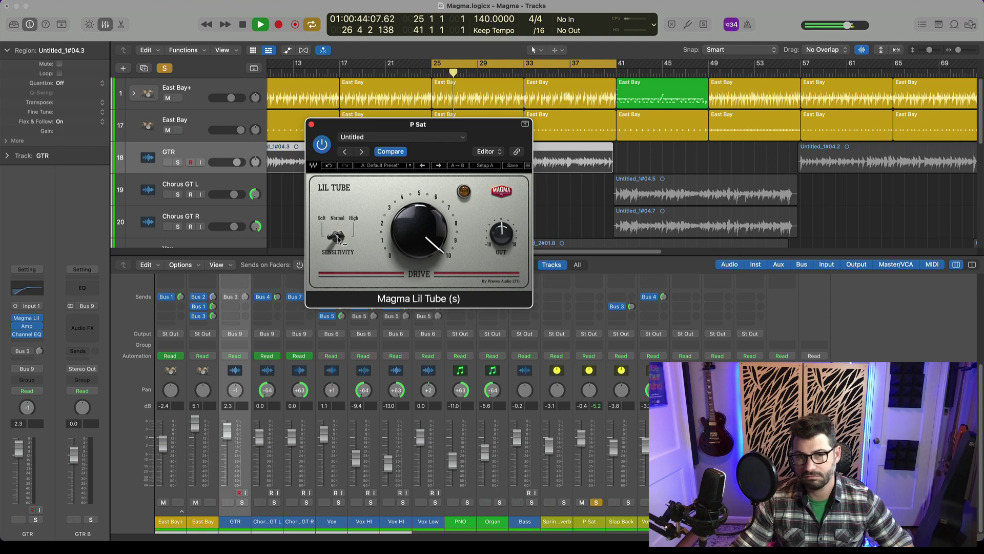
{"action": "left_click", "coordinate": [338, 239]}
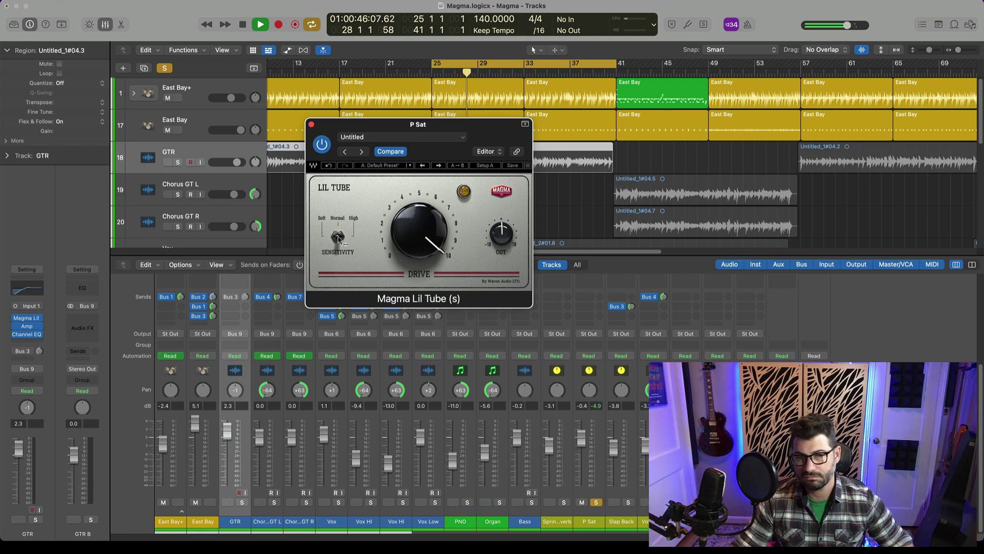
{"action": "left_click", "coordinate": [343, 240]}
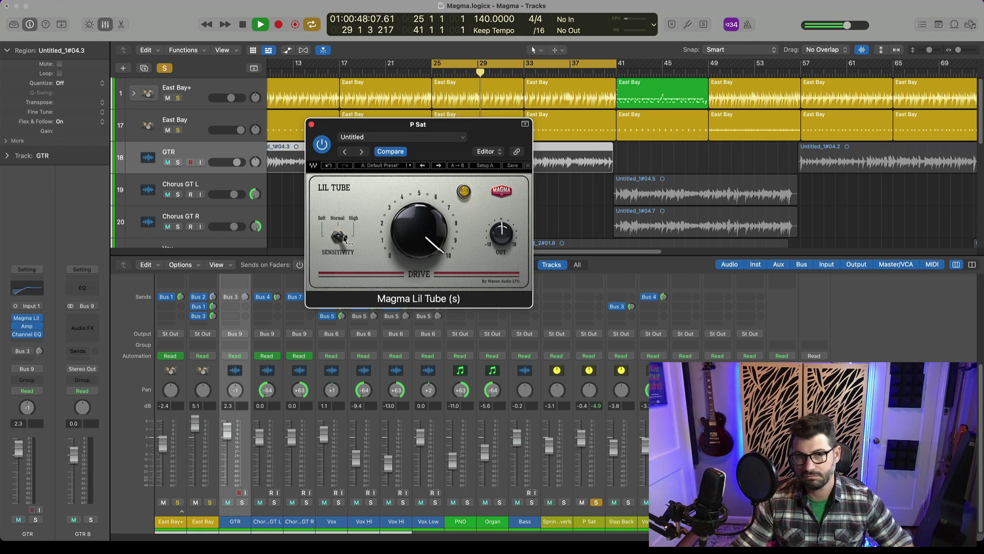
Step: Lower the Drive of P Sat's Magma Lil Tube to 0 and stop playback
{"action": "mouse_move", "coordinate": [415, 232]}
{"action": "left_mouse_down"}
{"action": "mouse_move", "coordinate": [419, 206]}
{"action": "mouse_move", "coordinate": [410, 226]}
{"action": "left_mouse_up"}
{"action": "key", "text": "space"}
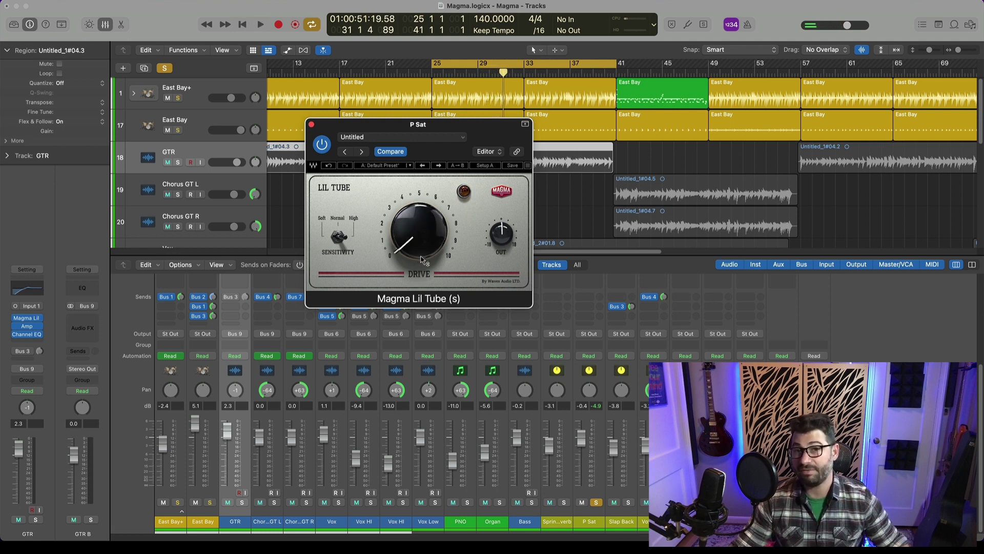
{"action": "mouse_move", "coordinate": [421, 260]}
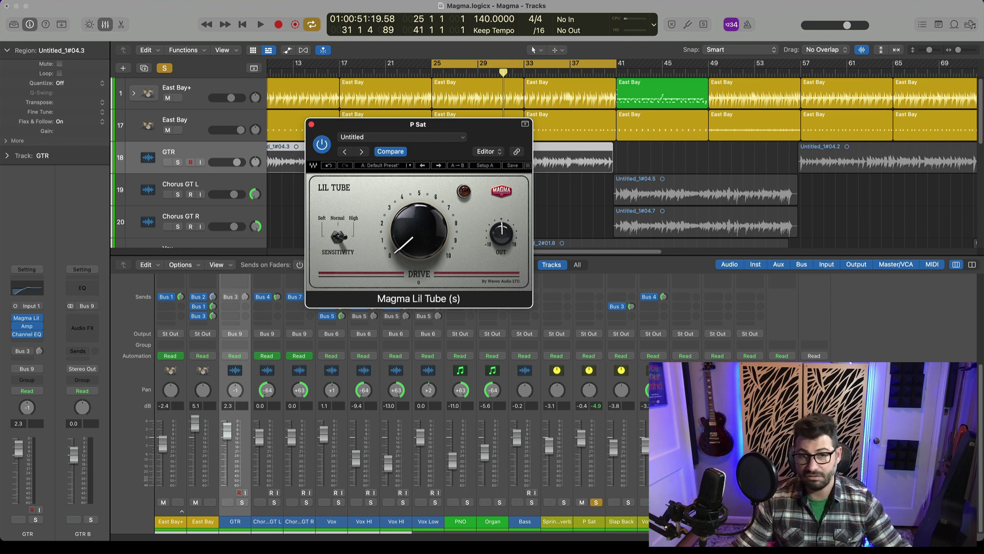
{"action": "left_click_drag", "start_coordinate": [419, 231], "coordinate": [419, 261]}
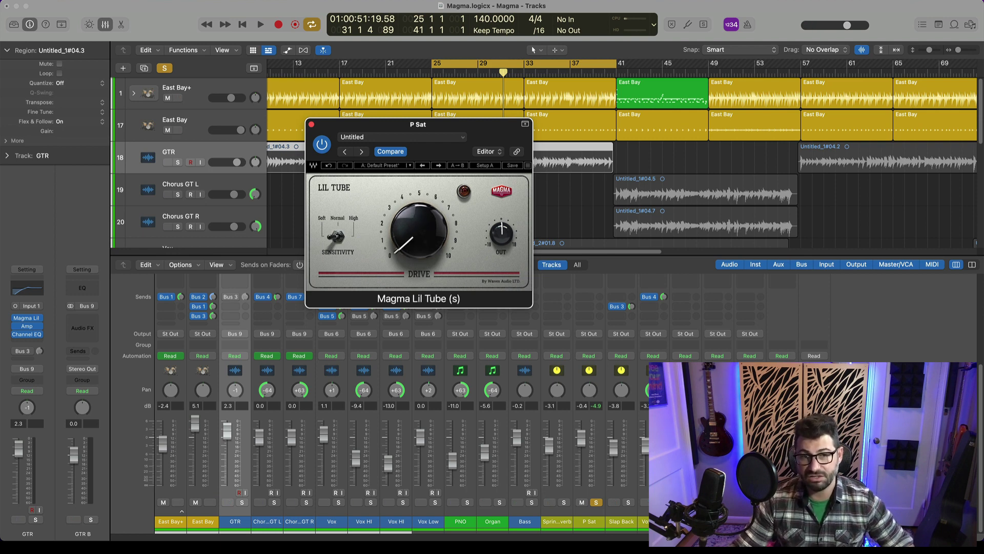
Step: Set P Sat's Magma Lil Tube Sensitivity to Normal and raise its Drive to 10 during playback
{"action": "left_click", "coordinate": [343, 237]}
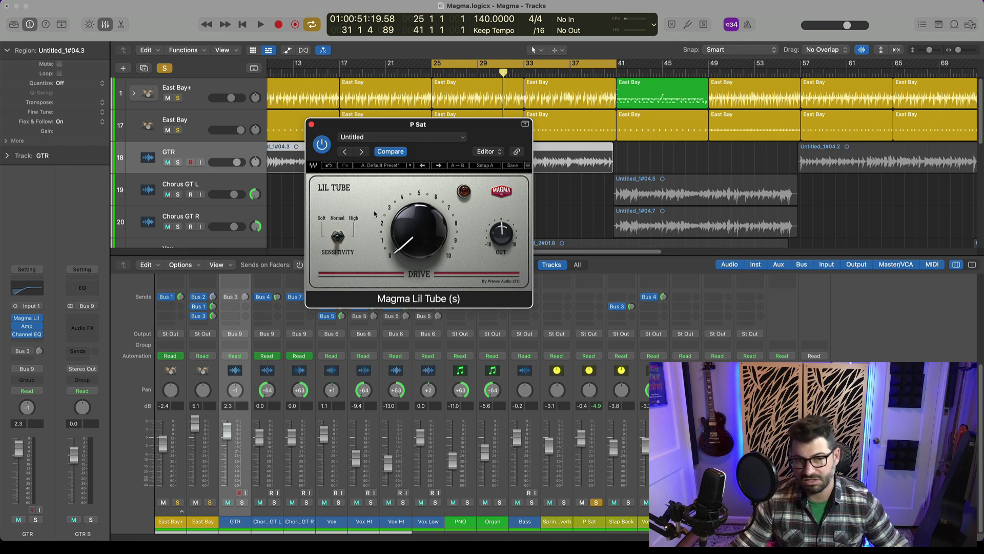
{"action": "key", "text": "space"}
{"action": "left_click_drag", "start_coordinate": [405, 234], "coordinate": [406, 154]}
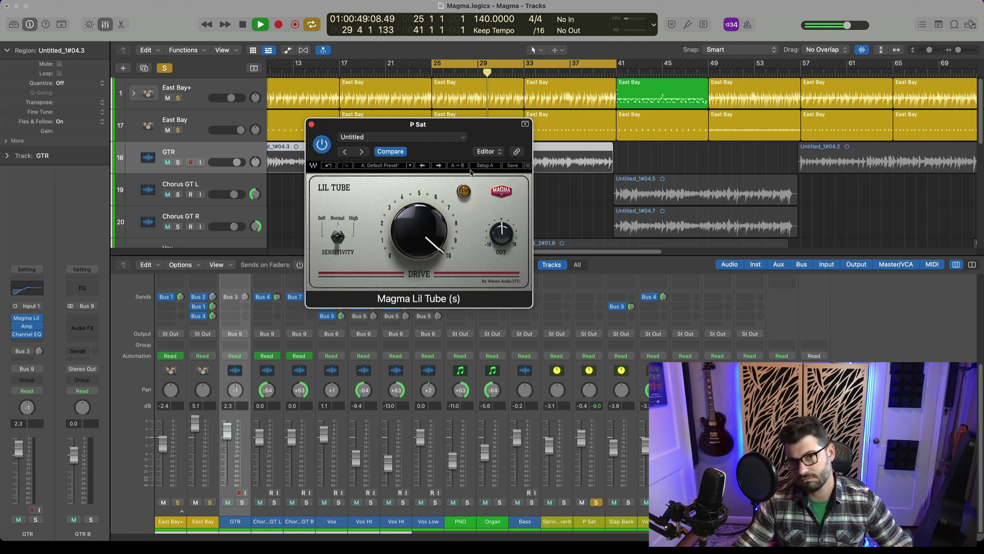
Step: Audition the P Sat channel with Magma Lil Tube's Drive lowered to about 5 and raised to 68, and stop playback
{"action": "key", "text": "space"}
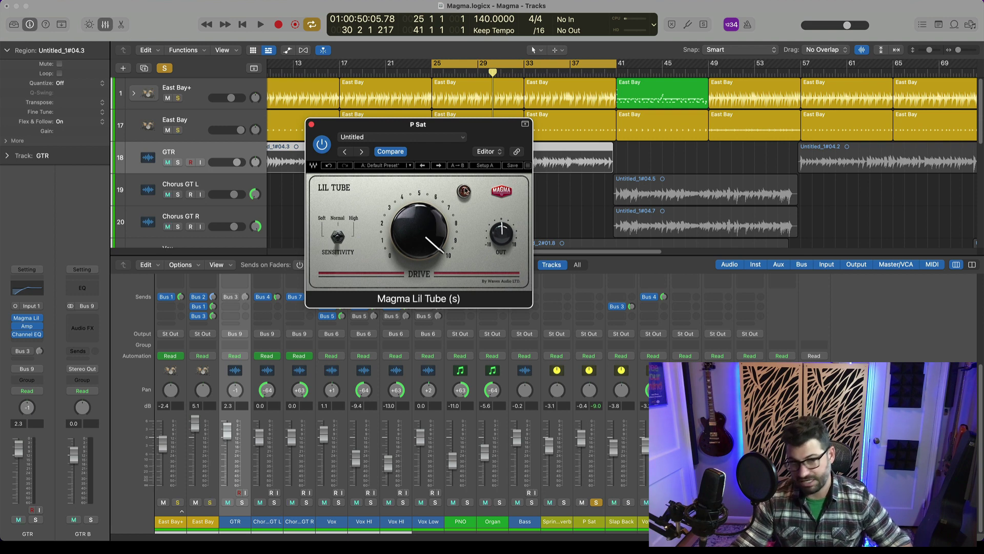
{"action": "key", "text": "space"}
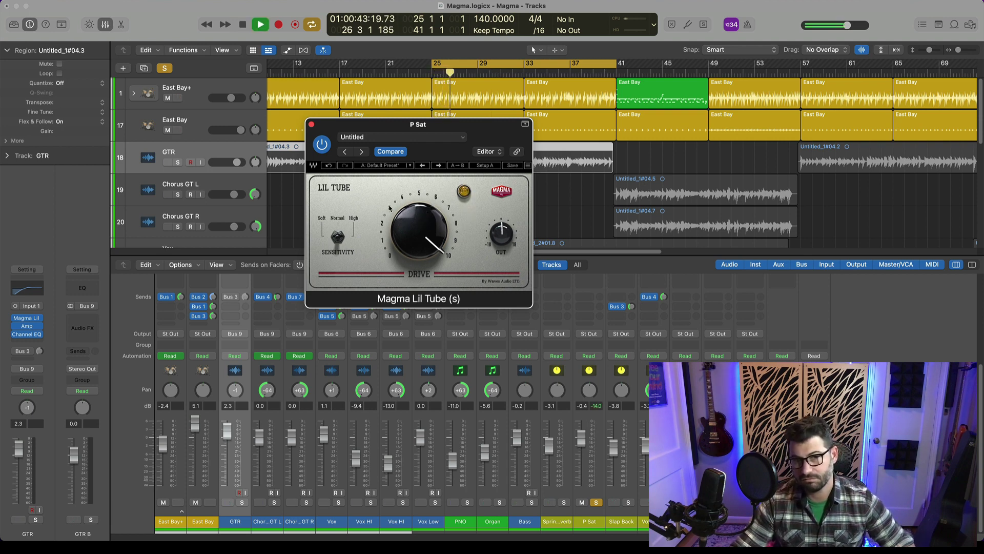
{"action": "left_click_drag", "start_coordinate": [398, 215], "coordinate": [392, 196]}
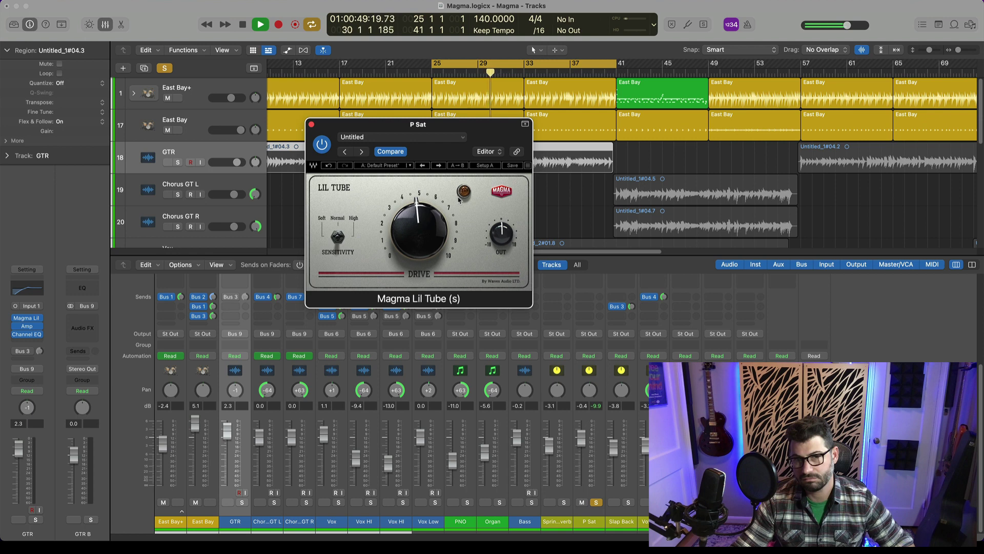
{"action": "left_click_drag", "start_coordinate": [435, 231], "coordinate": [472, 179]}
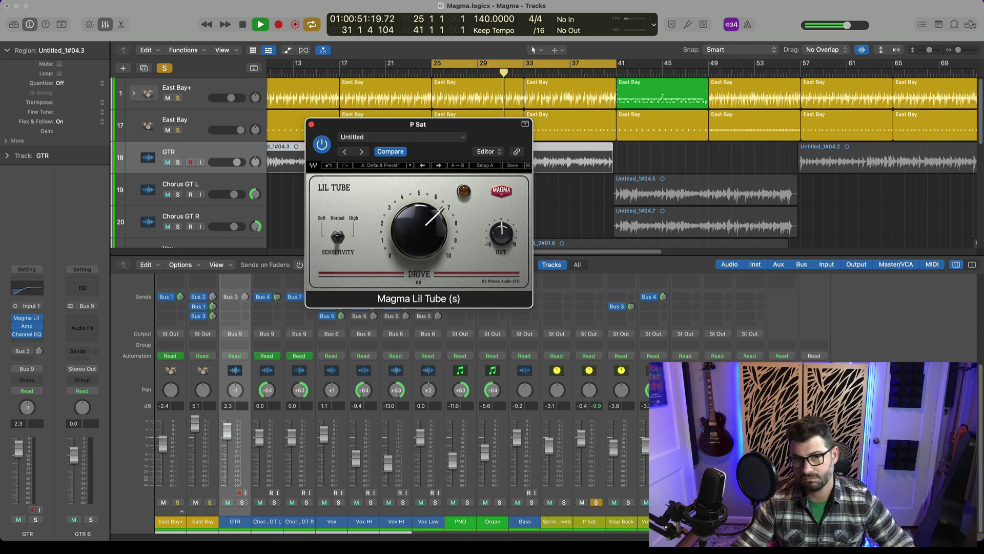
{"action": "key", "text": "space"}
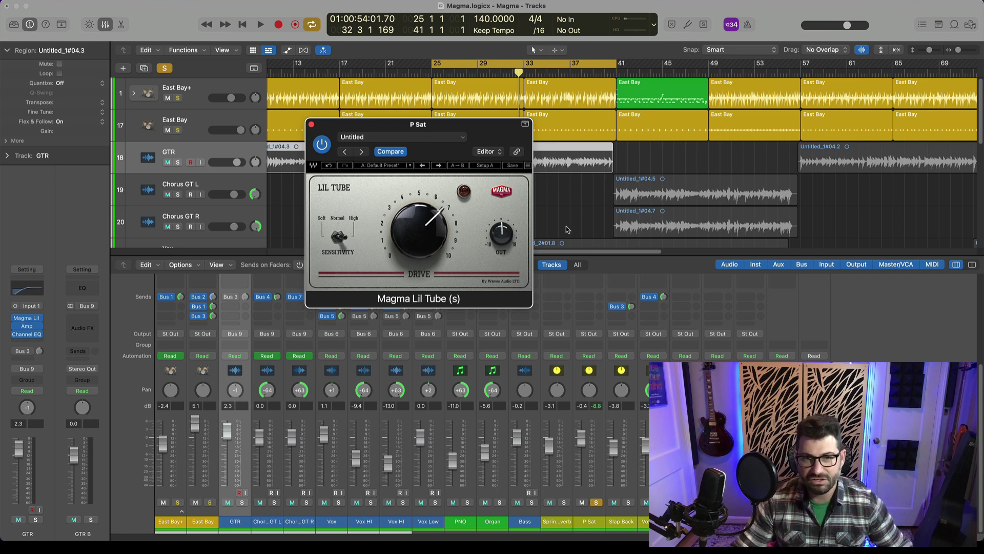
Step: Raise the Drive of P Sat's Magma Lil Tube to 10 and its Out level to 7.8 dB
{"action": "left_click", "coordinate": [418, 238]}
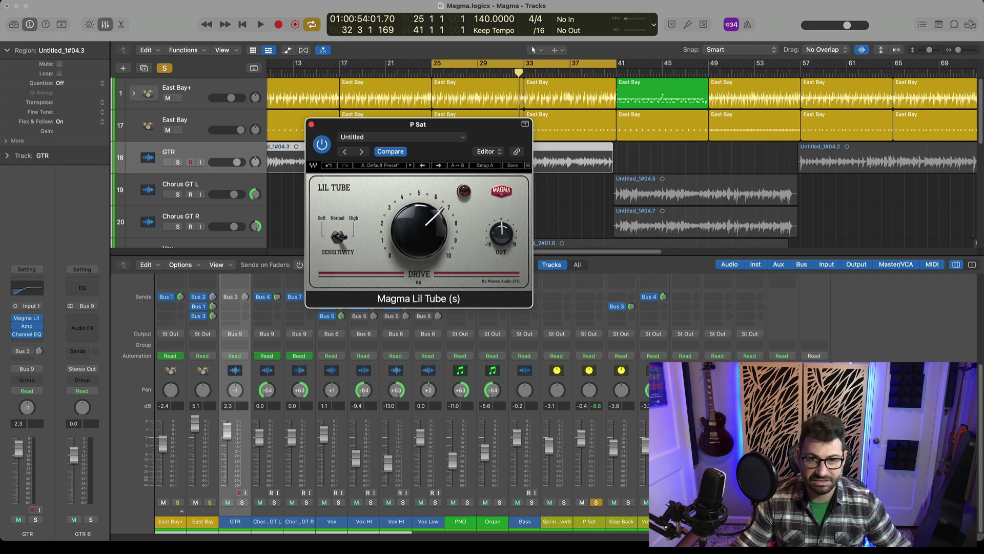
{"action": "left_click_drag", "start_coordinate": [418, 237], "coordinate": [449, 261]}
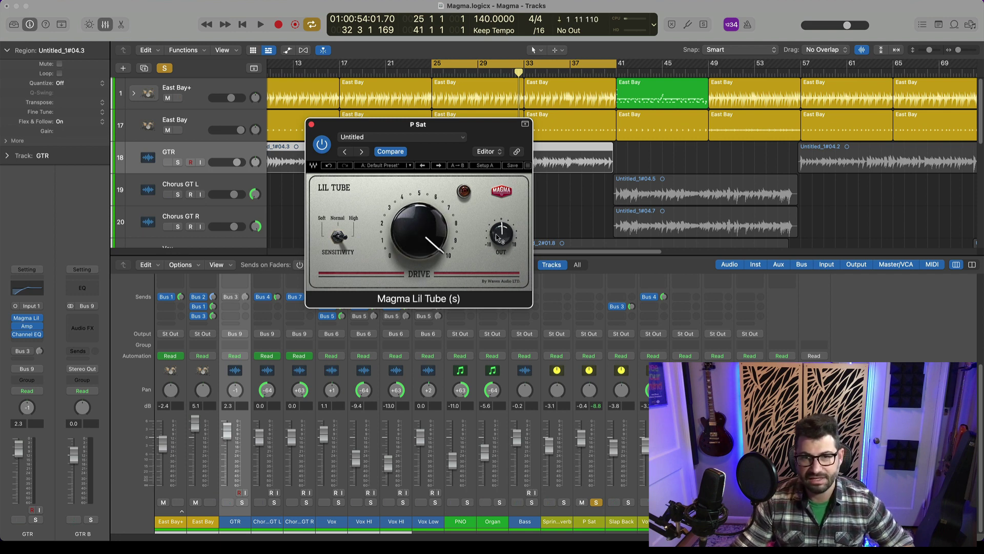
{"action": "left_click_drag", "start_coordinate": [497, 237], "coordinate": [500, 221]}
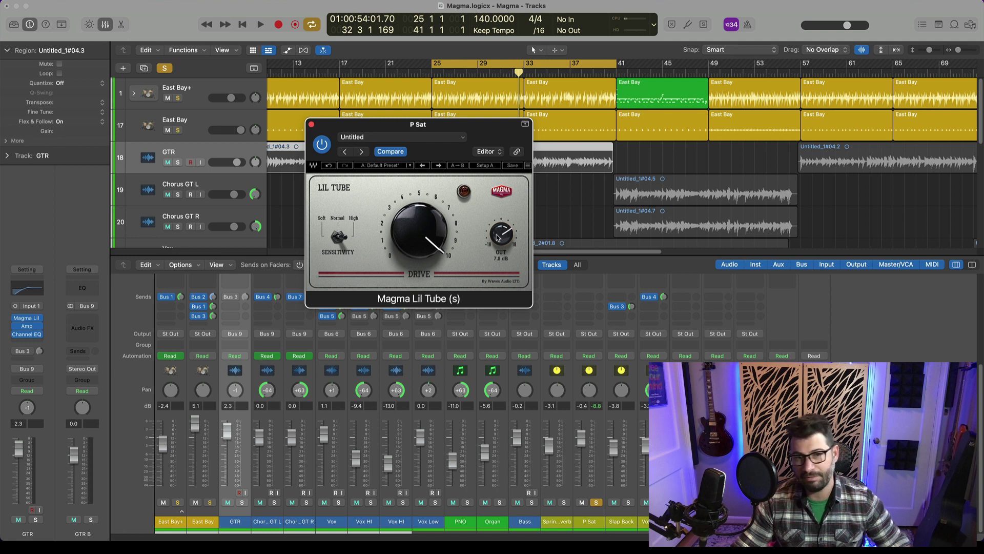
Step: Play the soloed P Sat channel, lower Magma Lil Tube's Drive to about 6 and stop playback
{"action": "key", "text": "space"}
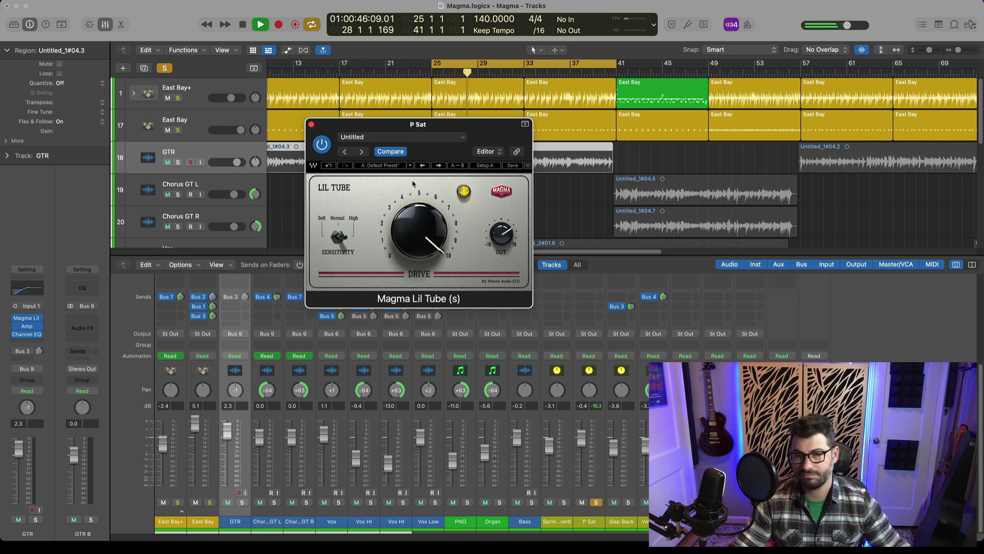
{"action": "left_click_drag", "start_coordinate": [428, 216], "coordinate": [428, 249]}
{"action": "key", "text": "space"}
Step: Open the bypassed Softube Saturation Knob from the P Sat channel and arrange it beside the Magma Lil Tube window
{"action": "left_click_drag", "start_coordinate": [390, 124], "coordinate": [237, 179]}
{"action": "scroll", "coordinate": [579, 367], "scroll_direction": "up", "scroll_amount": 5}
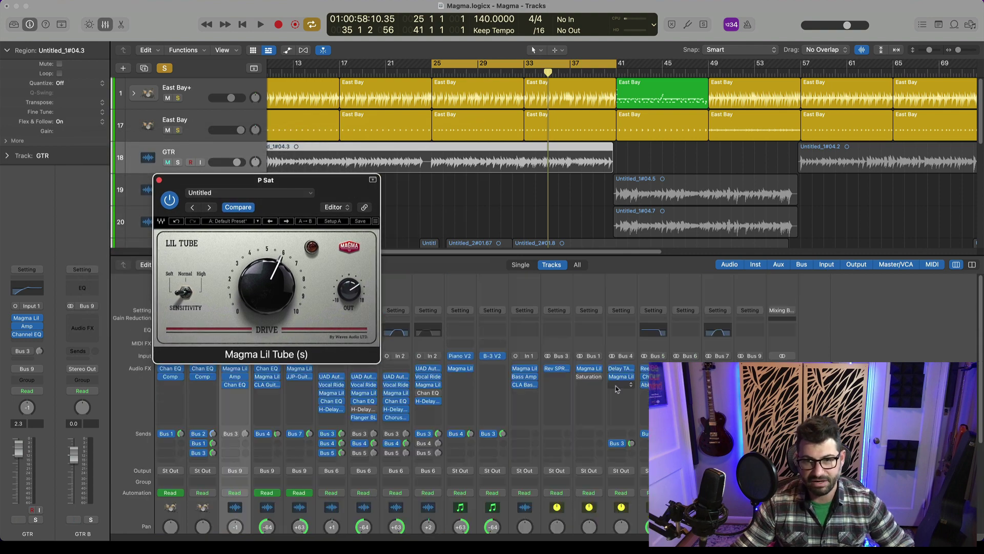
{"action": "left_click", "coordinate": [590, 376]}
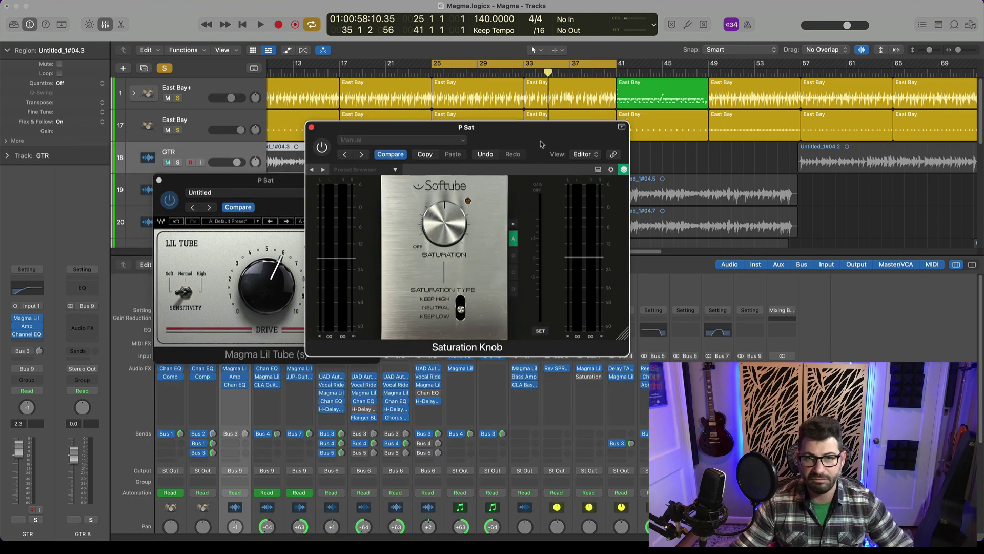
{"action": "left_click_drag", "start_coordinate": [541, 143], "coordinate": [645, 160]}
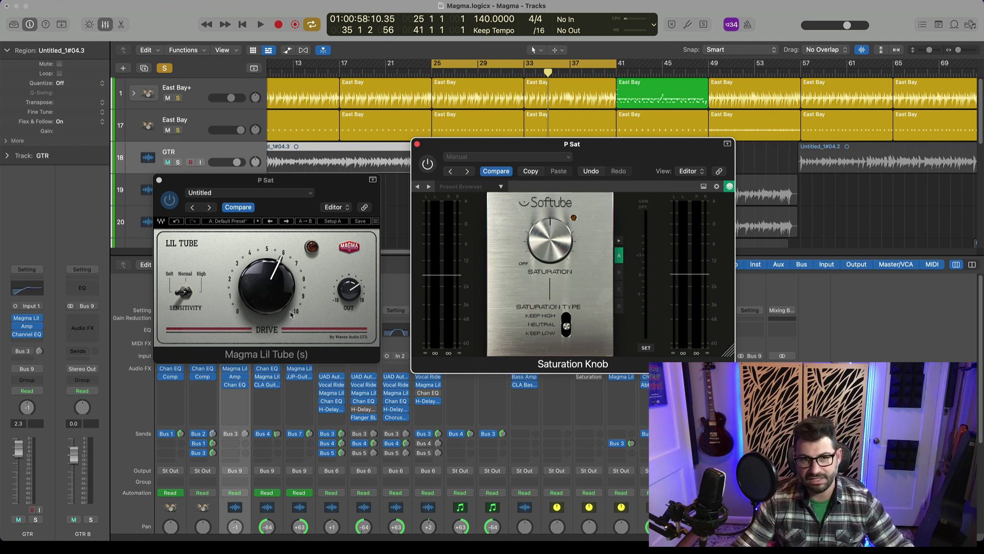
Step: Set Magma Lil Tube's Sensitivity to Normal and trim its Out level to 7.0 dB during playback
{"action": "left_click", "coordinate": [162, 291]}
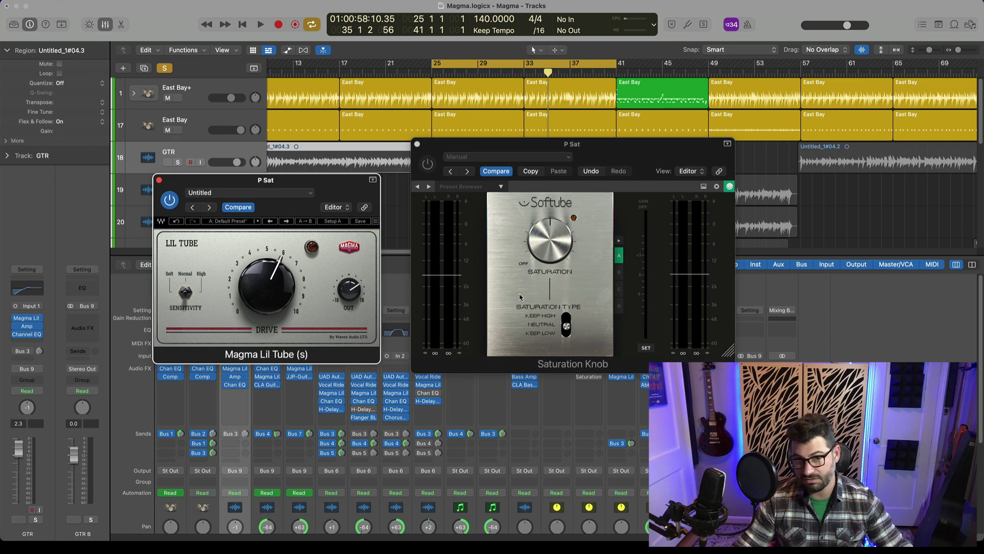
{"action": "key", "text": "ctrl+m"}
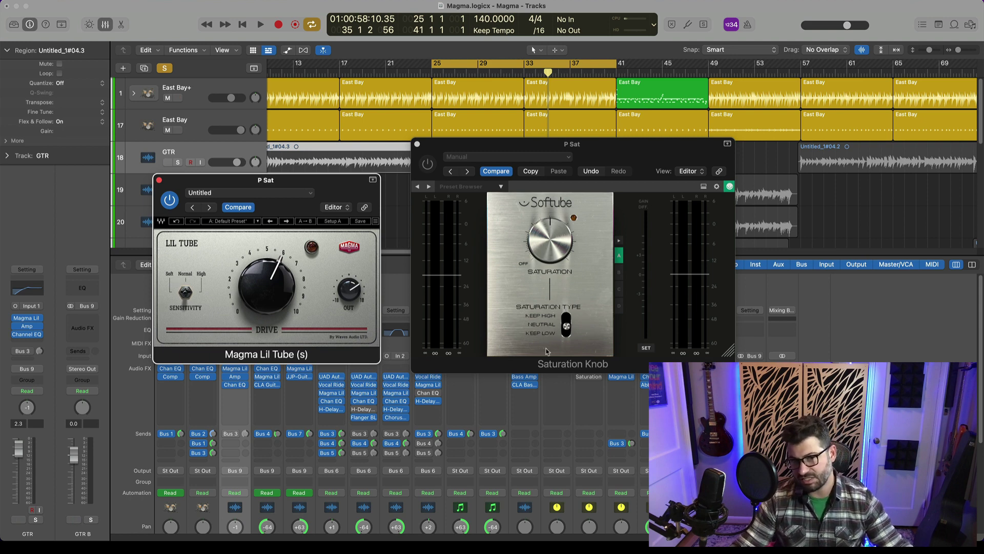
{"action": "left_click", "coordinate": [568, 334]}
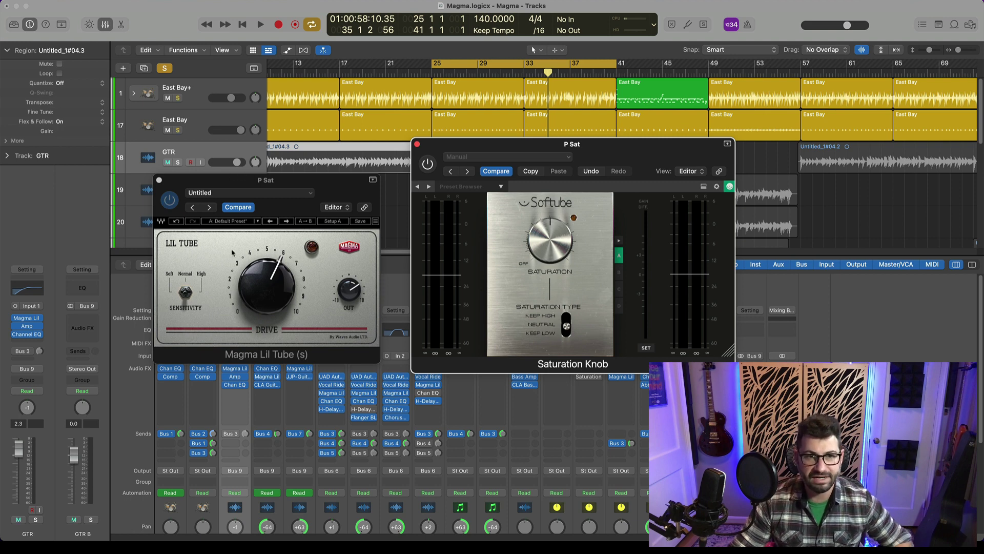
{"action": "key", "text": "space"}
{"action": "left_click", "coordinate": [352, 290]}
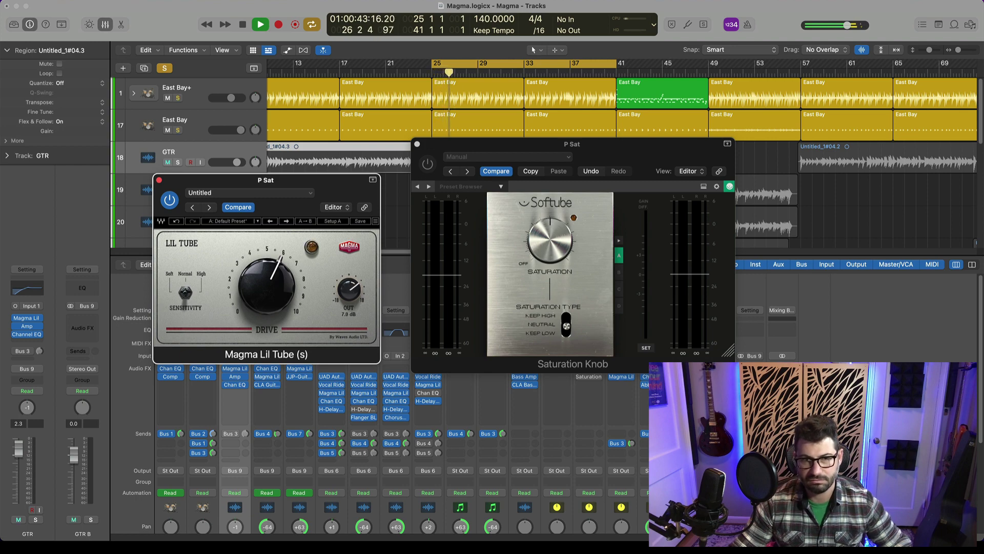
{"action": "scroll", "coordinate": [424, 451], "scroll_direction": "down", "scroll_amount": 5}
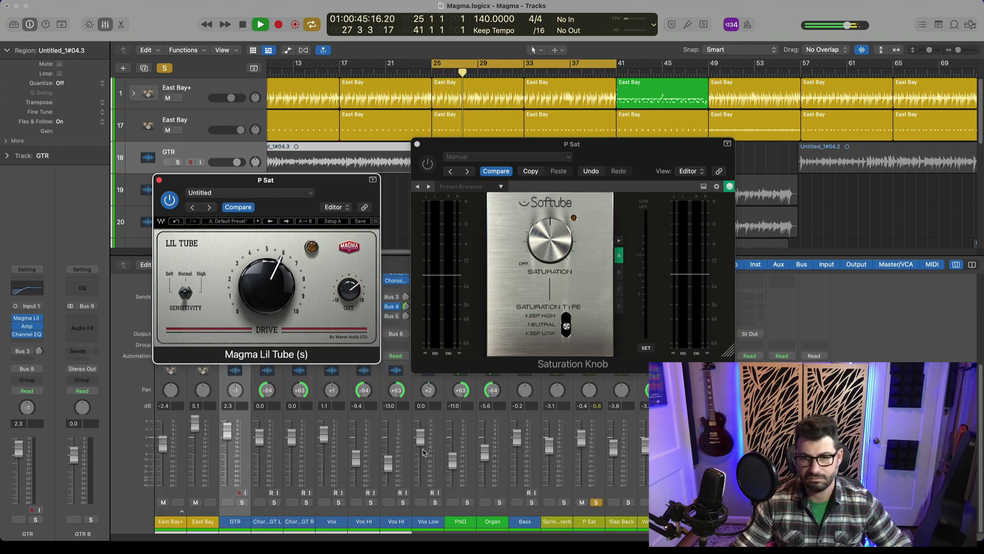
{"action": "scroll", "coordinate": [428, 455], "scroll_direction": "up", "scroll_amount": 5}
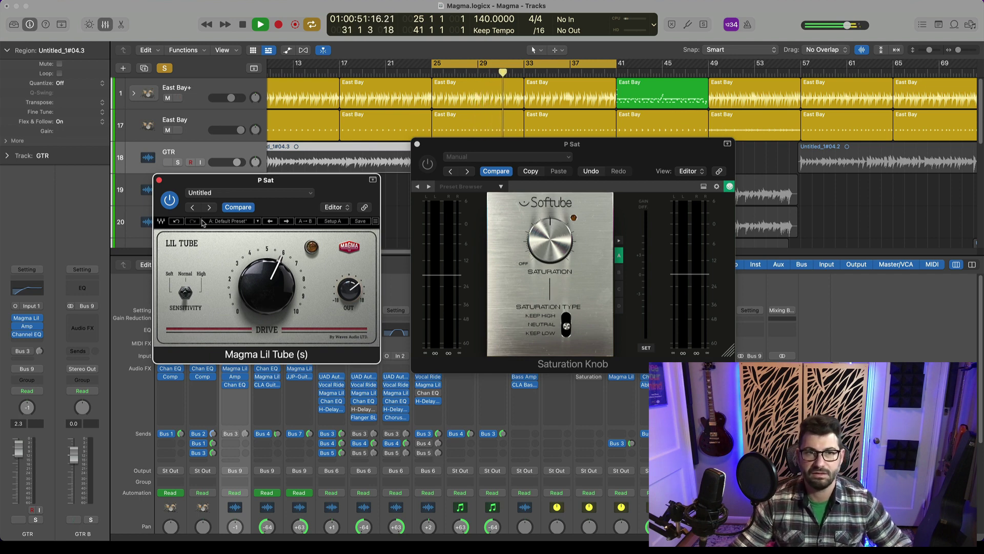
Step: Compare the two saturators on P Sat by switching to Saturation Knob and back to Magma Lil Tube, and stop playback
{"action": "left_click", "coordinate": [428, 166]}
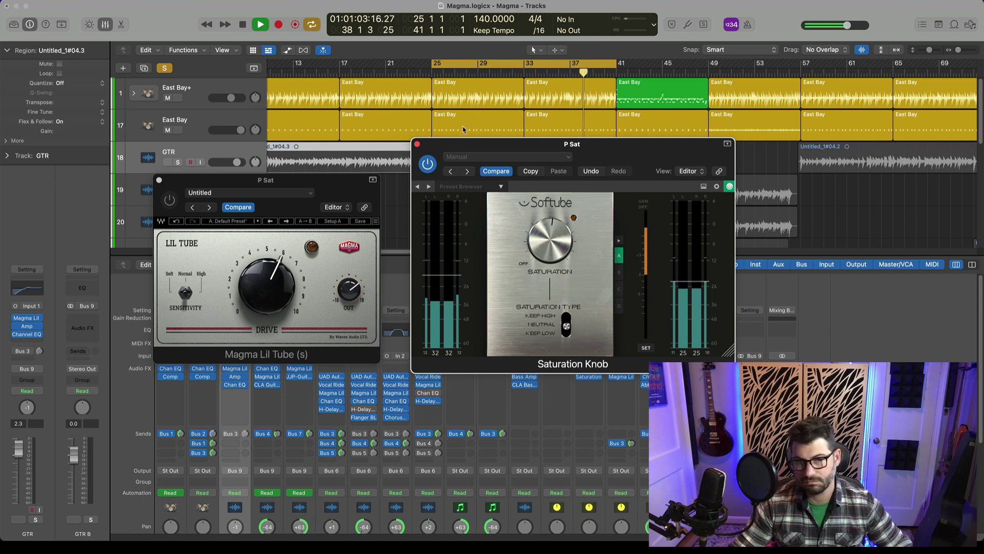
{"action": "left_click", "coordinate": [427, 163]}
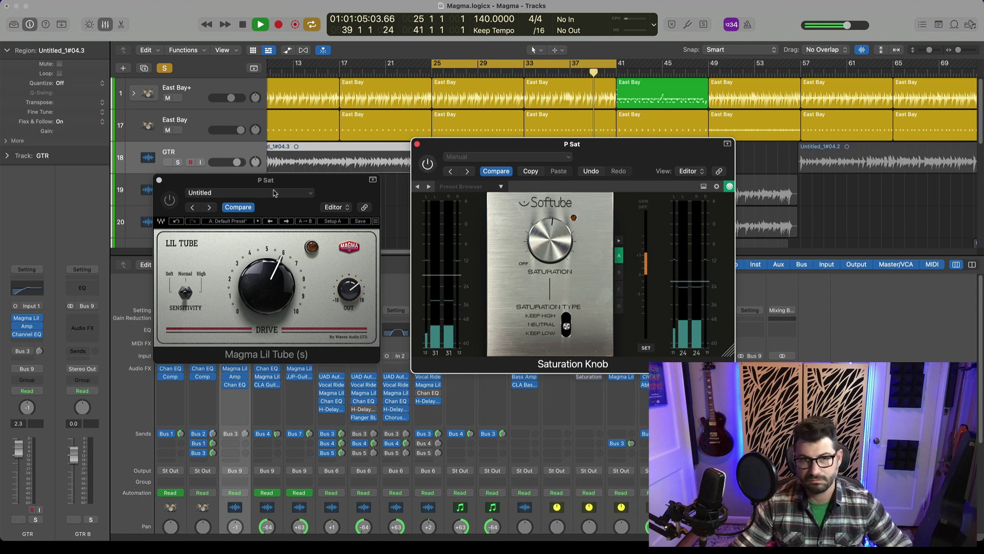
{"action": "left_click", "coordinate": [168, 199]}
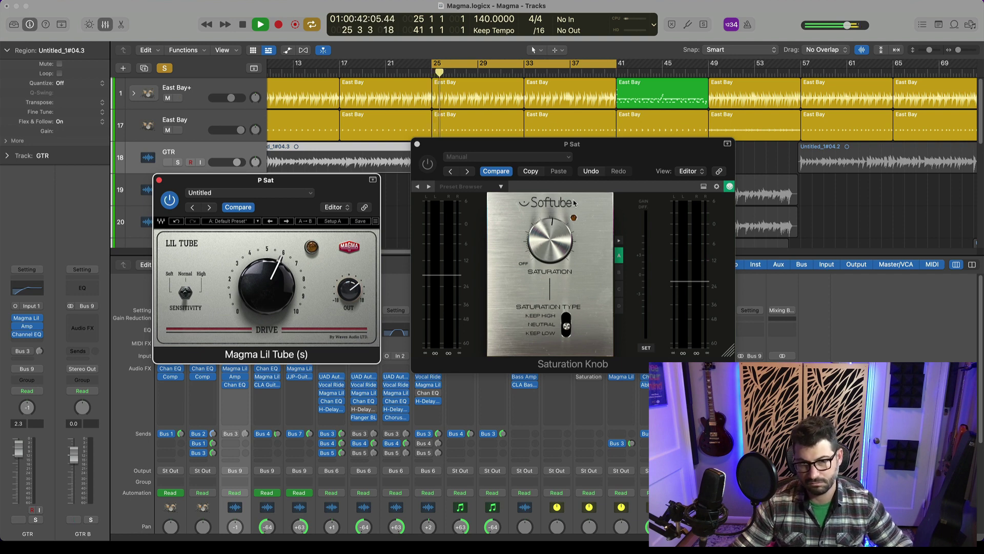
{"action": "key", "text": "space"}
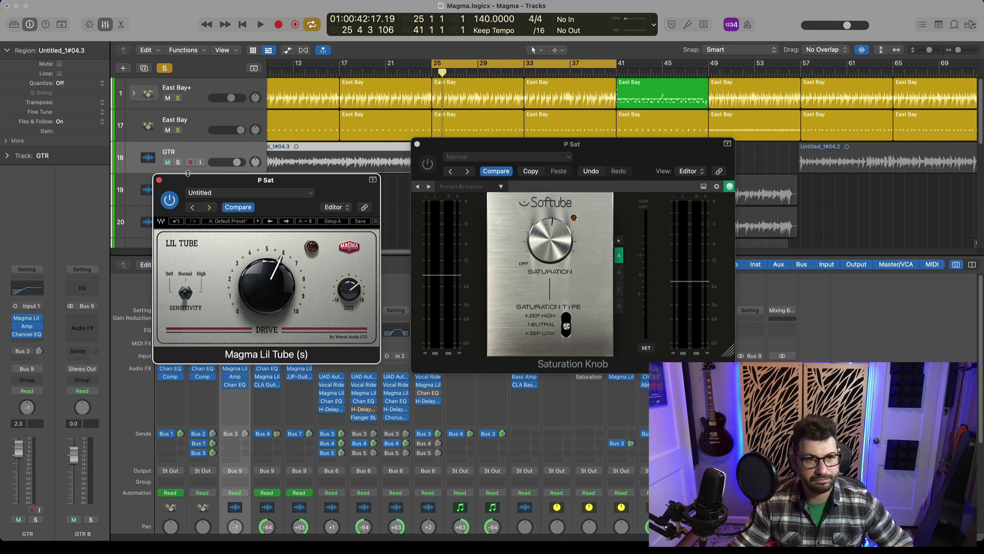
Step: Resume playback with Saturation Knob active in place of Magma Lil Tube, and increase its Saturation amount
{"action": "key", "text": "space"}
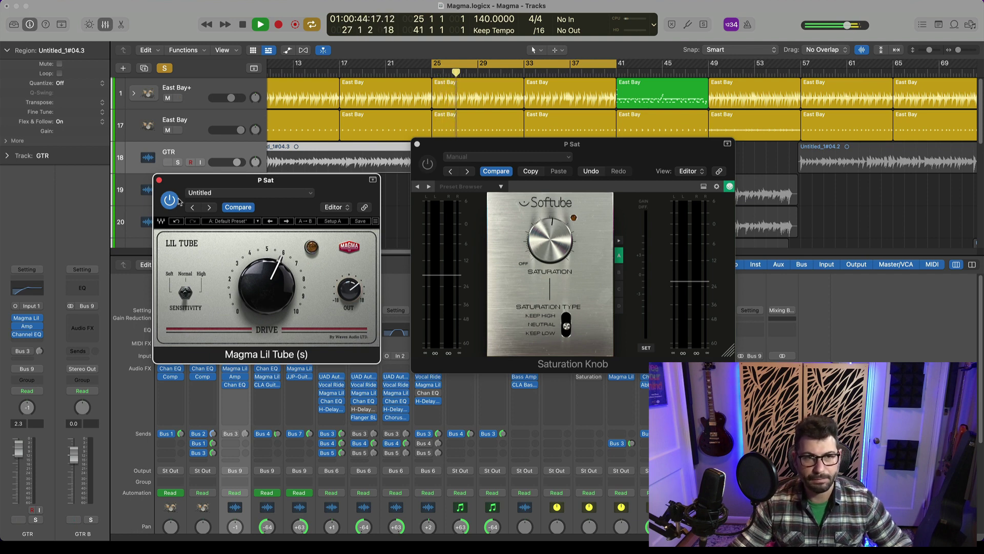
{"action": "left_click", "coordinate": [428, 164]}
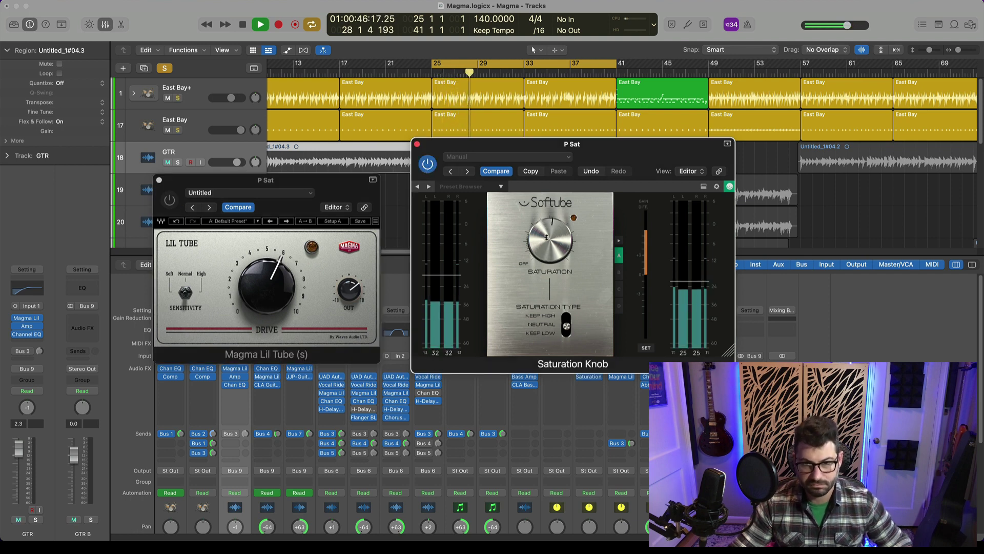
{"action": "left_click_drag", "start_coordinate": [550, 243], "coordinate": [559, 196]}
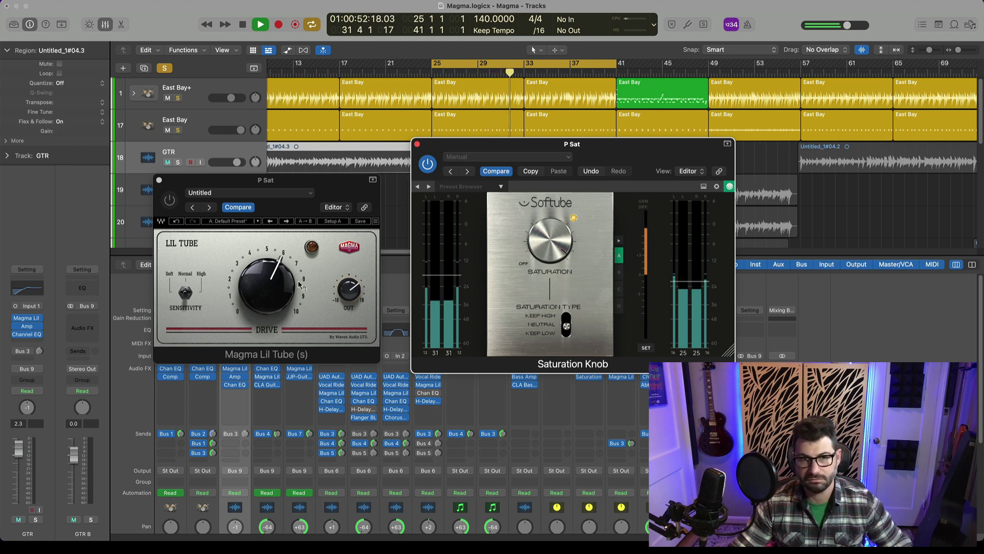
Step: Raise the bypassed Magma Lil Tube's Drive to 10 and set its Sensitivity to High
{"action": "left_click_drag", "start_coordinate": [267, 280], "coordinate": [266, 249]}
{"action": "left_click", "coordinate": [185, 293]}
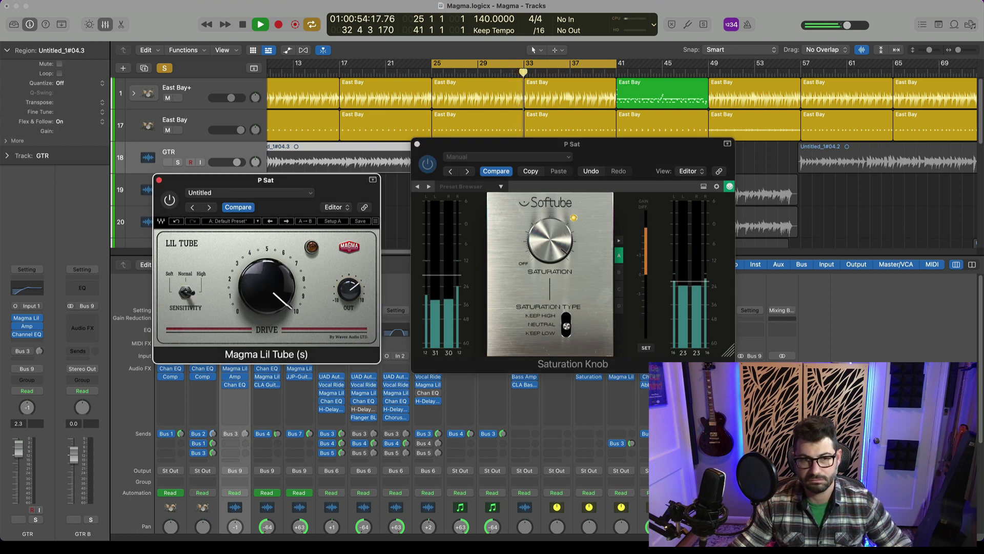
Step: Bypass Saturation Knob in favour of Magma Lil Tube, raise Lil Tube's Out level to 12.4 dB and stop playback
{"action": "left_click", "coordinate": [427, 164]}
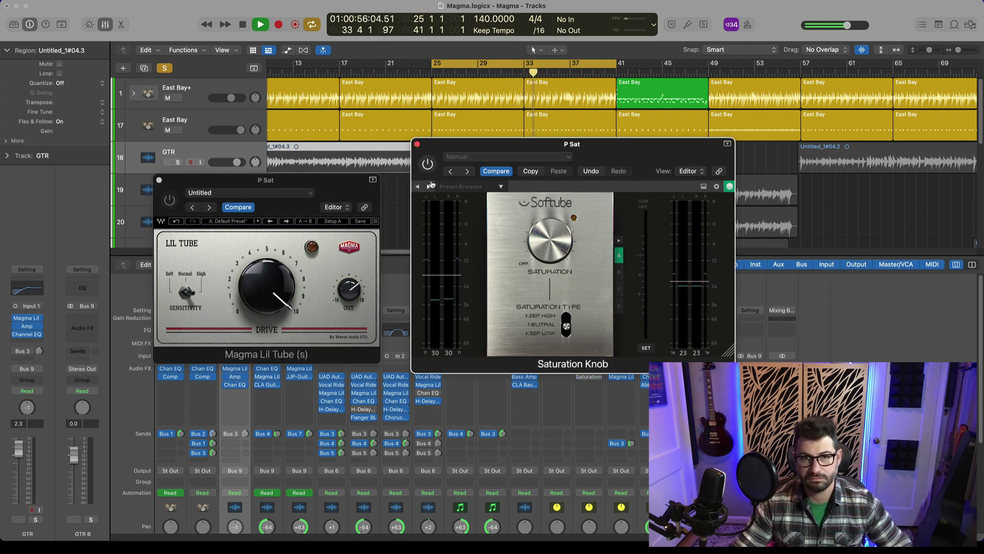
{"action": "left_click", "coordinate": [172, 199]}
{"action": "left_click_drag", "start_coordinate": [349, 289], "coordinate": [348, 286]}
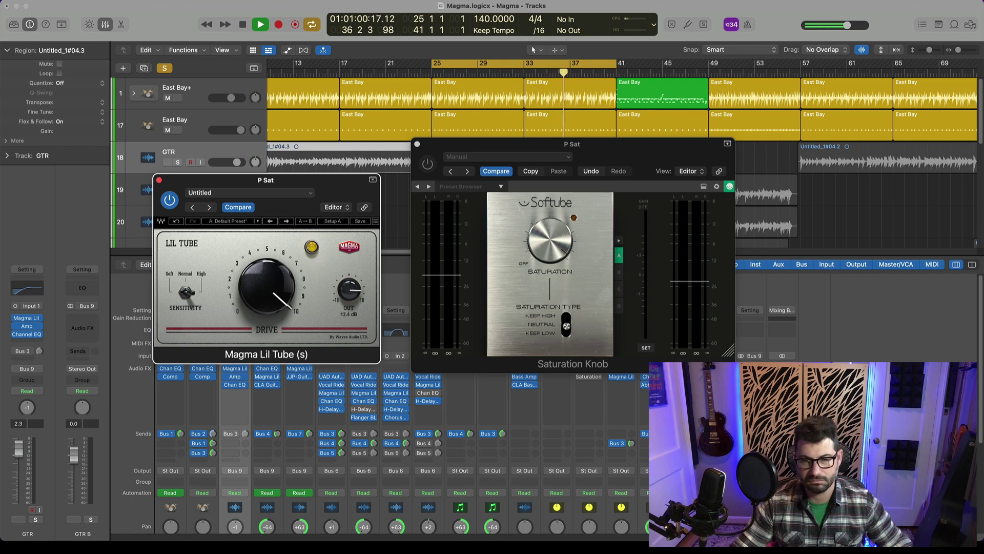
{"action": "key", "text": "space"}
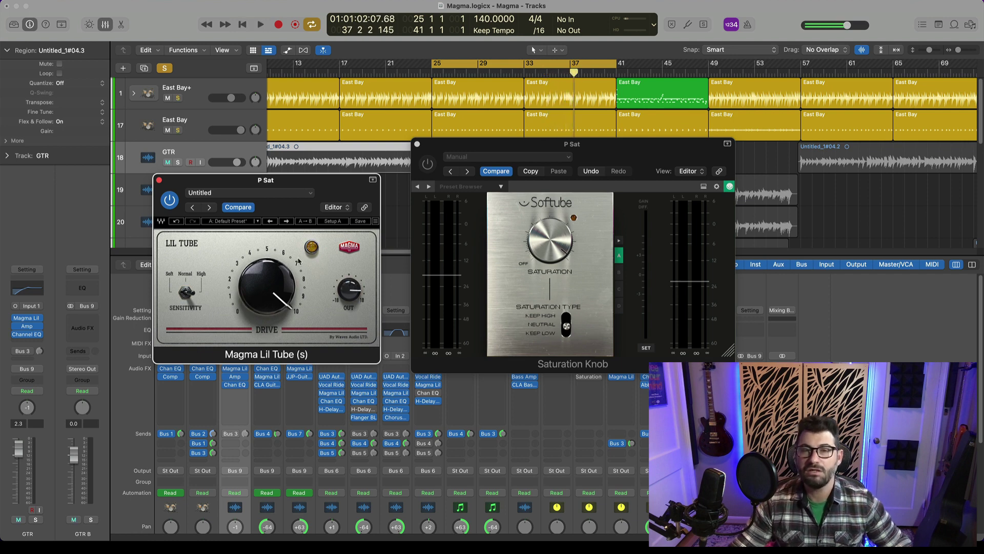
{"action": "key", "text": "ctrl+m"}
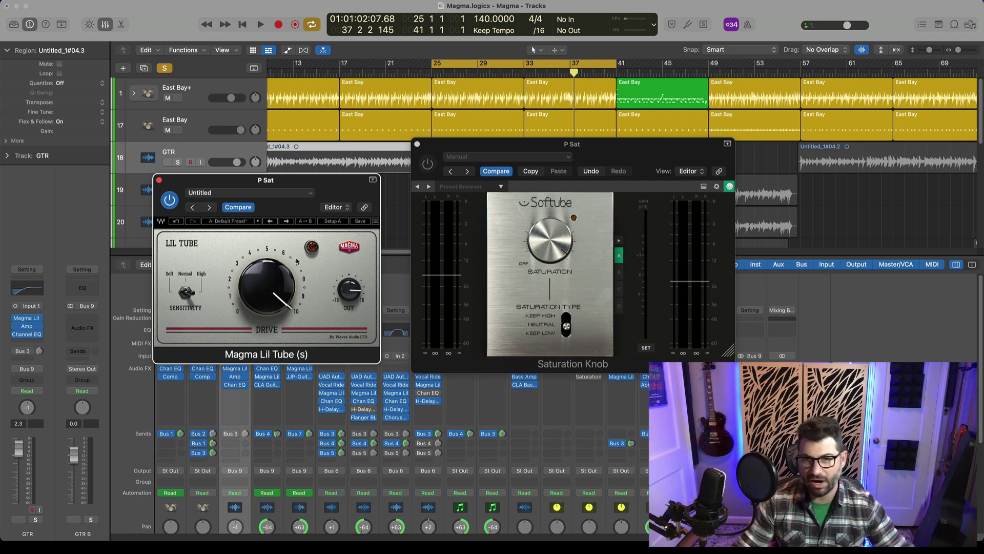
{"action": "key", "text": "m"}
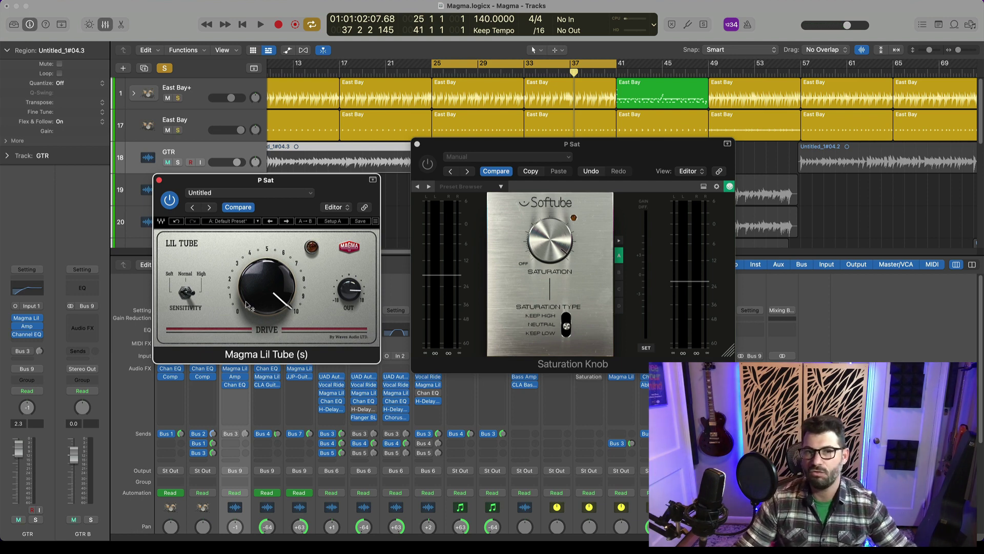
{"action": "key", "text": "m"}
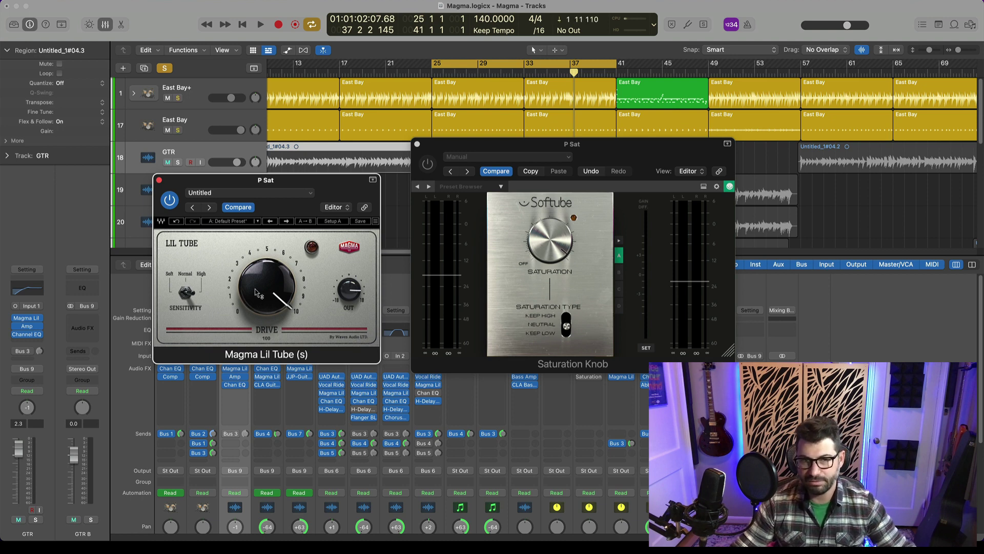
{"action": "key", "text": "m"}
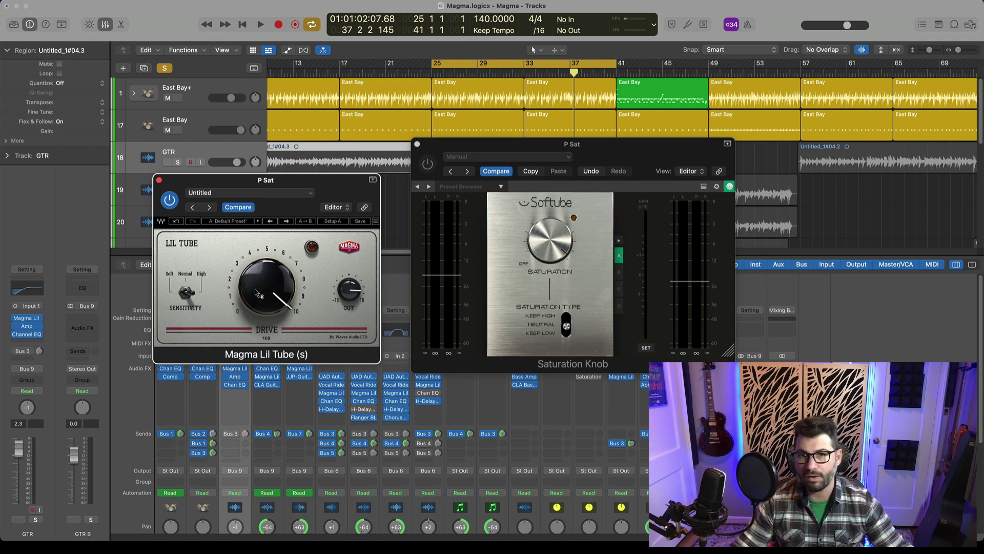
{"action": "key", "text": "m"}
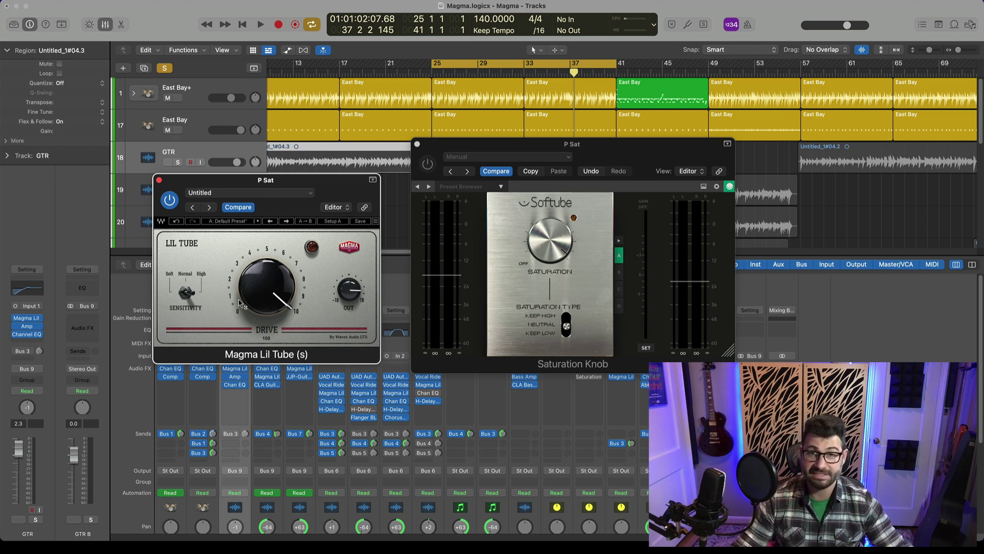
{"action": "key", "text": "m"}
{"action": "key", "text": "m"}
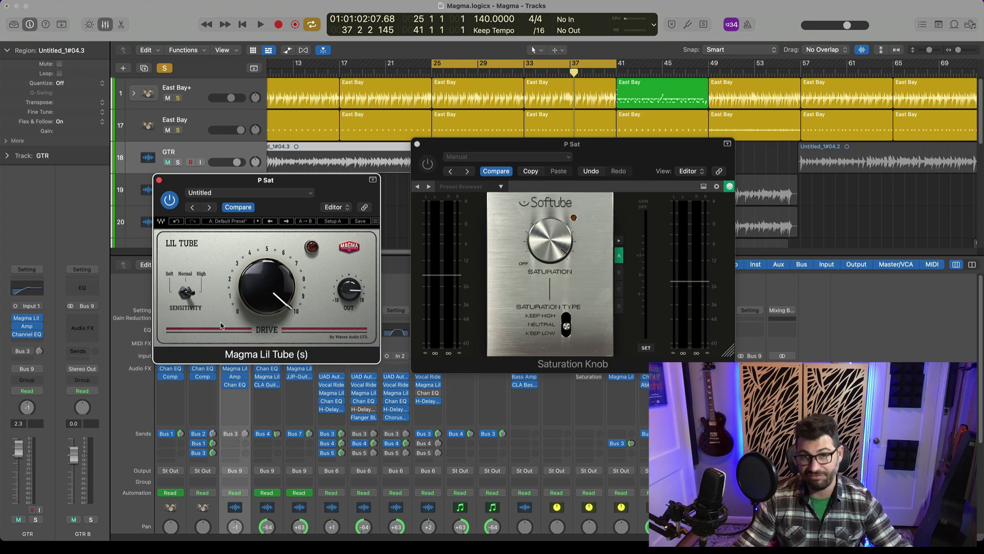